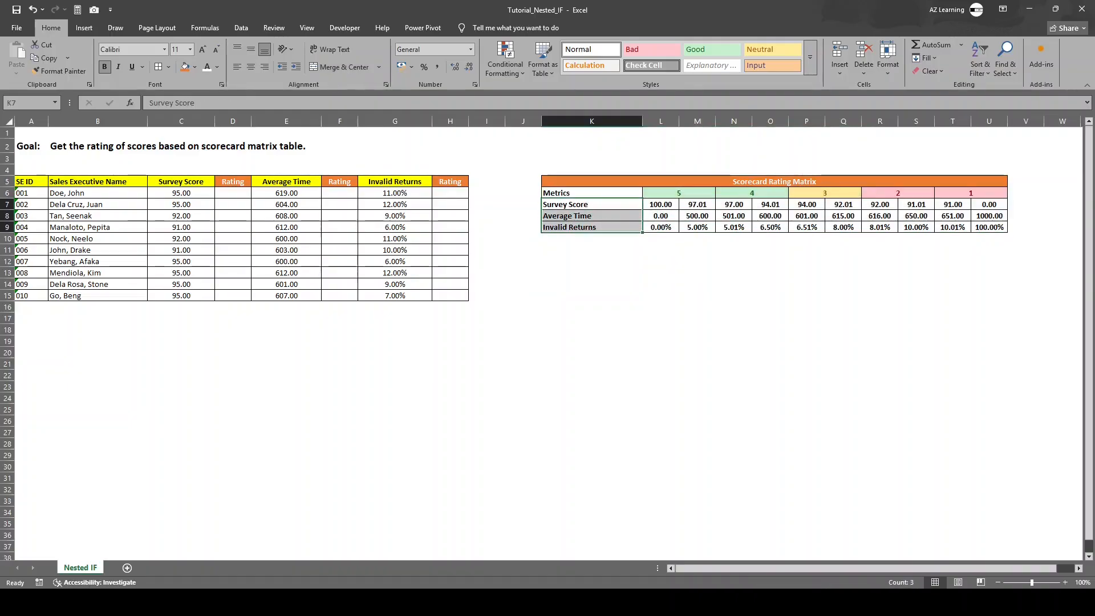
Step: Examine the scorecard matrix values in L7:U9 and compare the survey score in C6 with the rating 4 range in N7:O7
left_click_drag(661, 193, 989, 227)
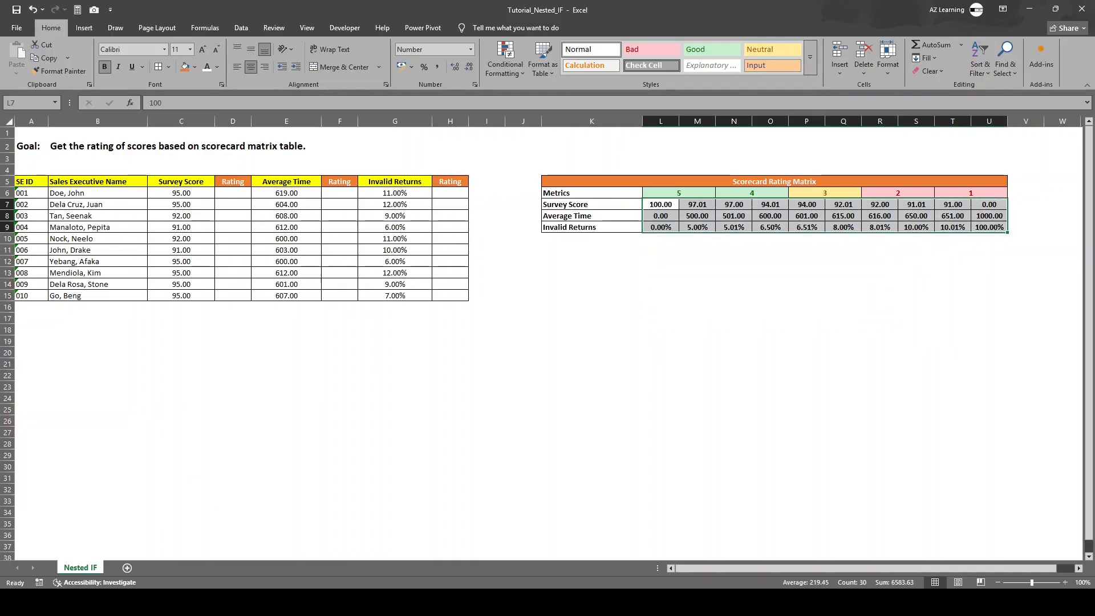
left_click(233, 227)
left_click(232, 193)
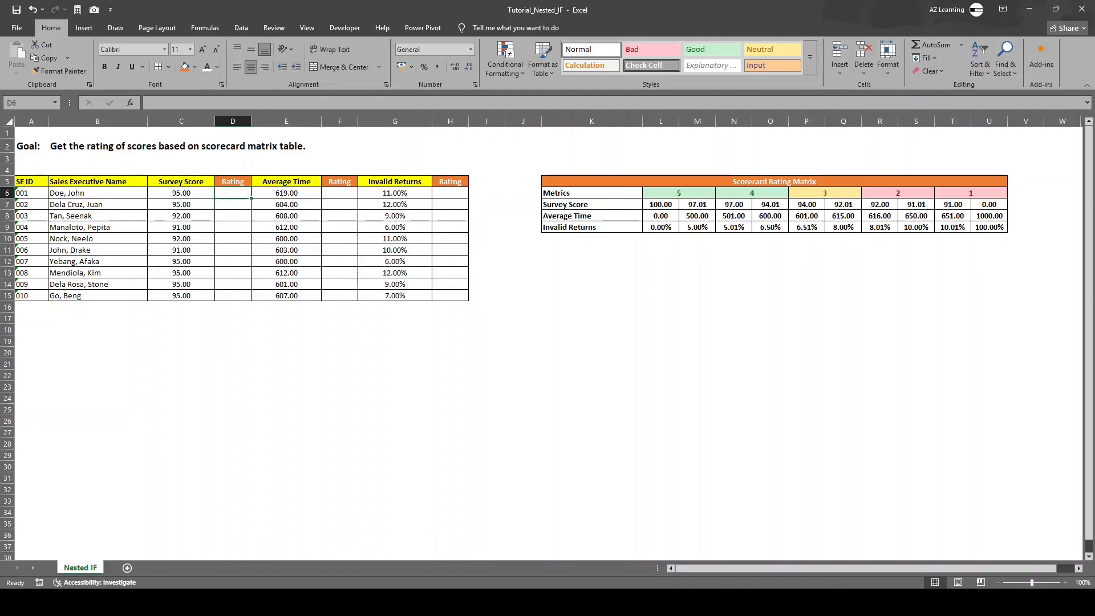
left_click(181, 193)
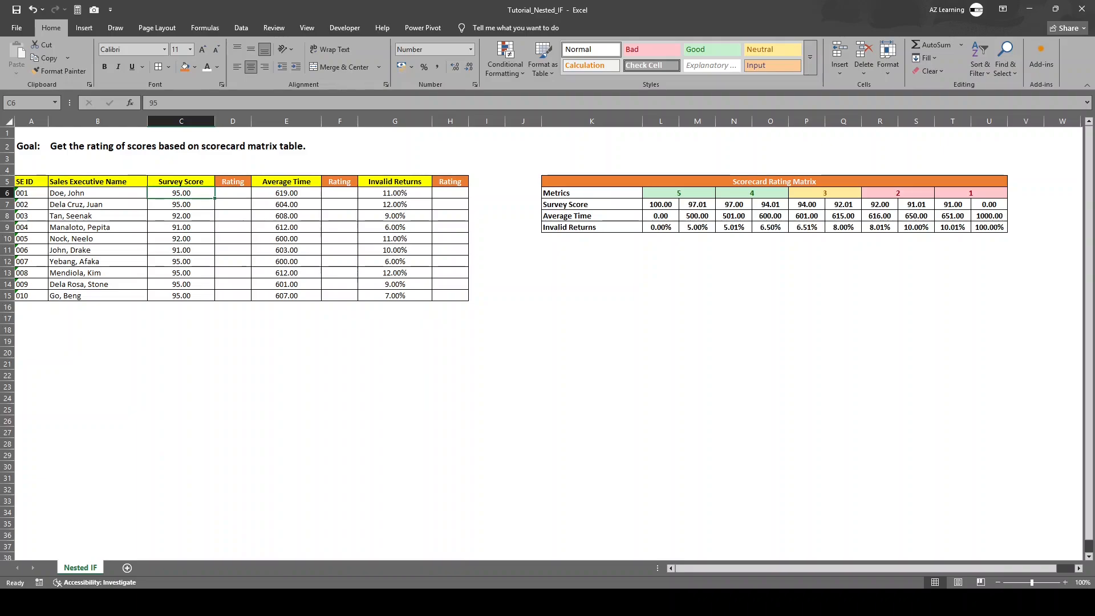
left_click(733, 204)
left_click(770, 204)
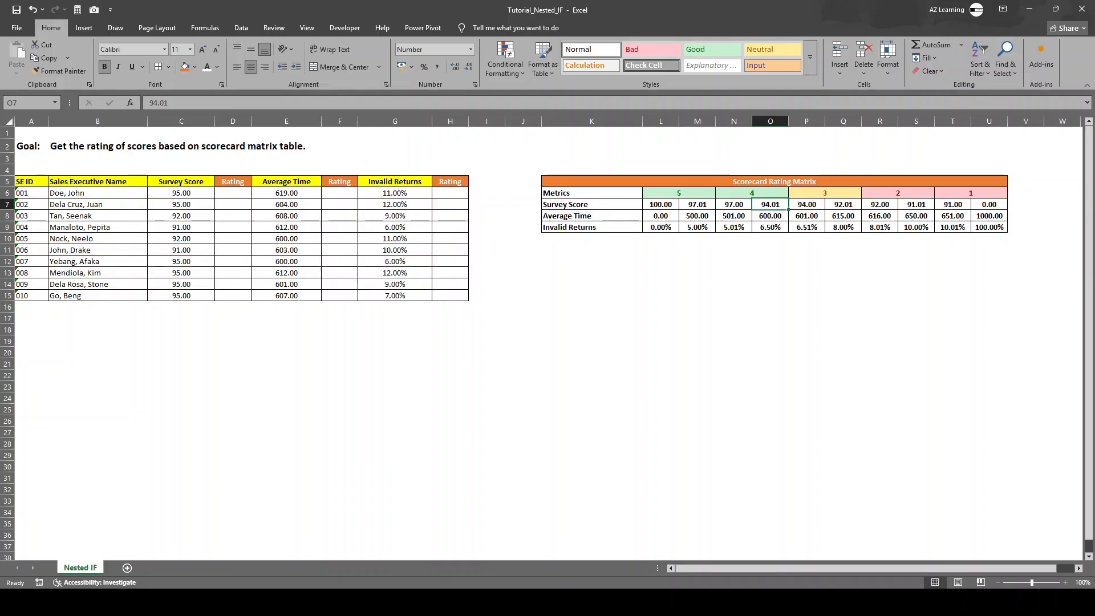
left_click(181, 193)
left_click(751, 193)
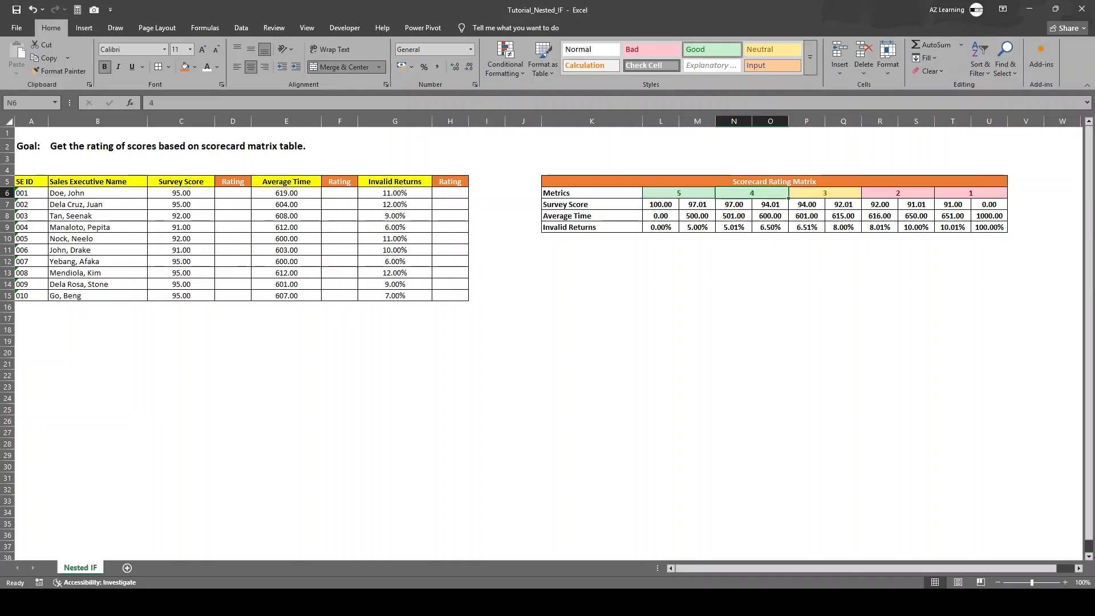
Step: Enter the formula =IF(C6>=M7,L6,0) in D6 to rate the first survey score
left_click(233, 192)
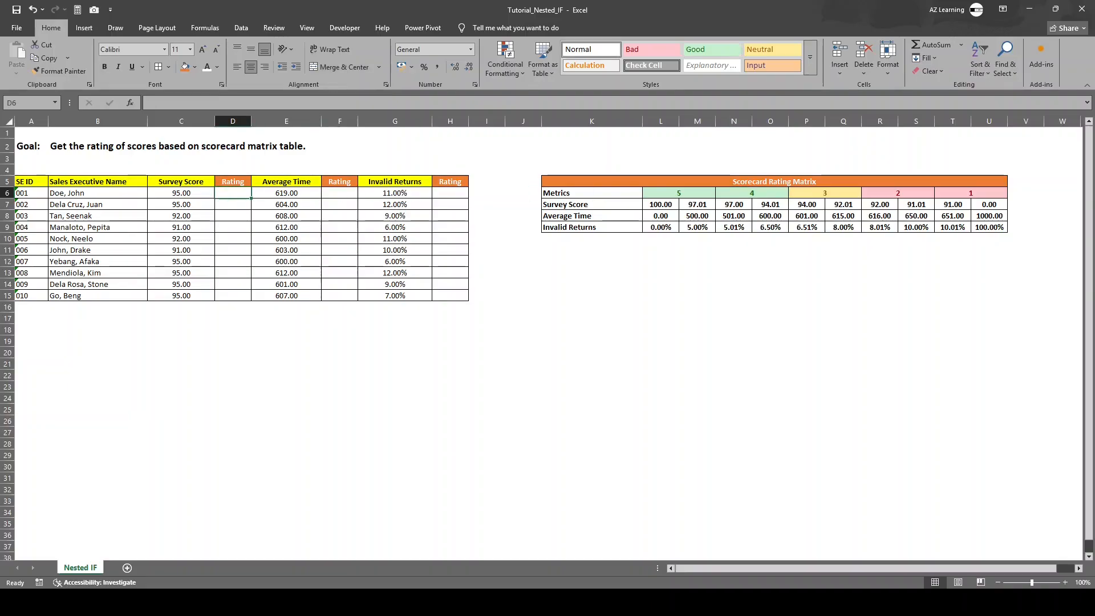
type("=")
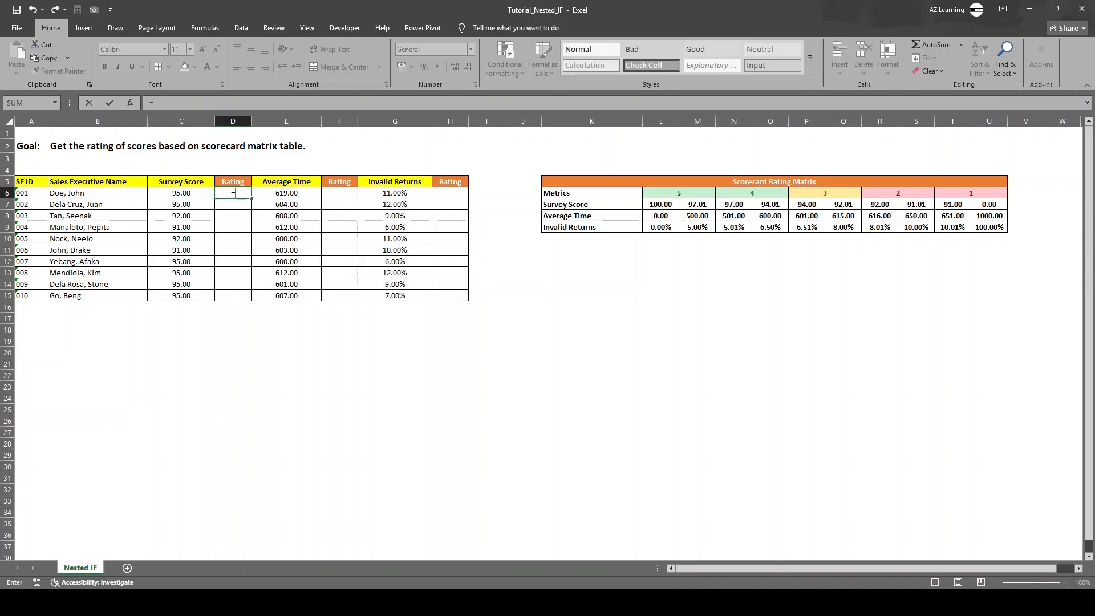
type("if")
key("Tab")
key("Left")
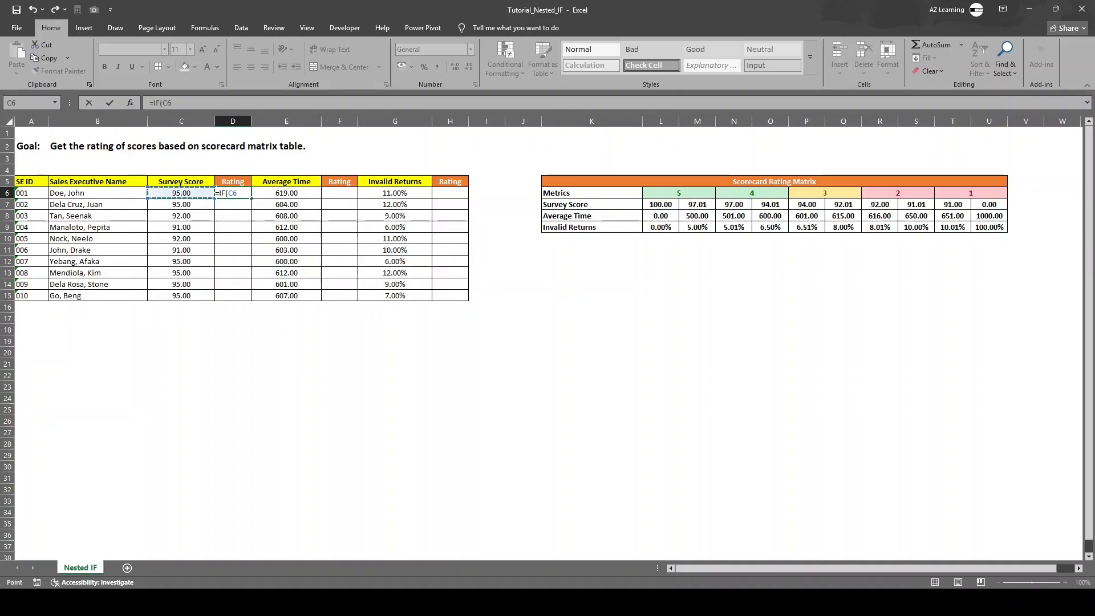
type(">=")
left_click(697, 204)
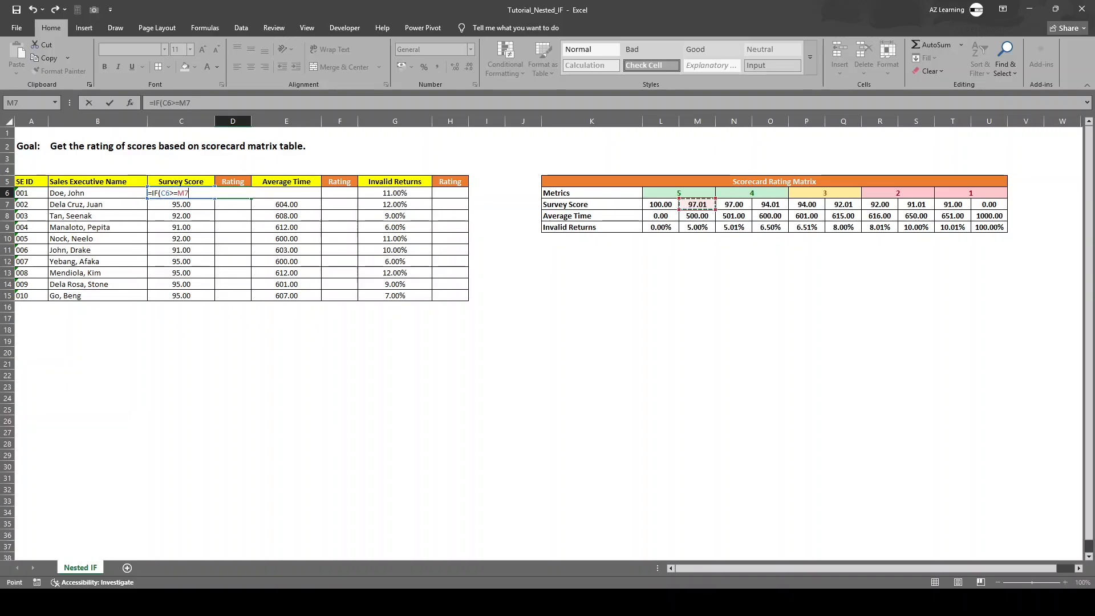
type(",")
left_click(679, 193)
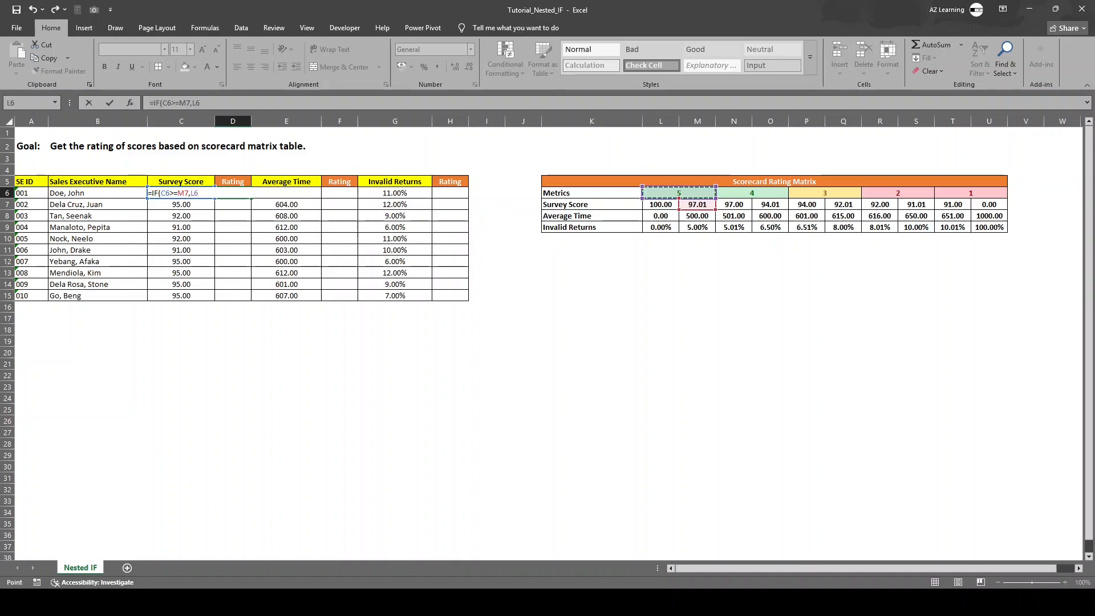
type(",0)")
key("Return")
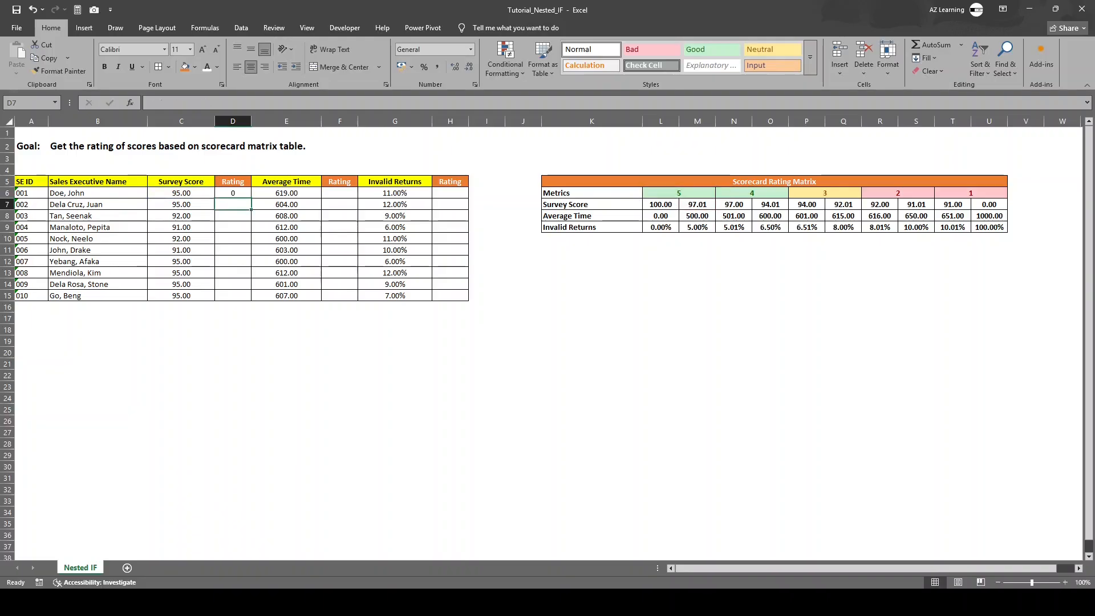
Step: Clear the rating in D6 and re-enter it as =IF(C6>=M7,L6,0)
left_click(233, 194)
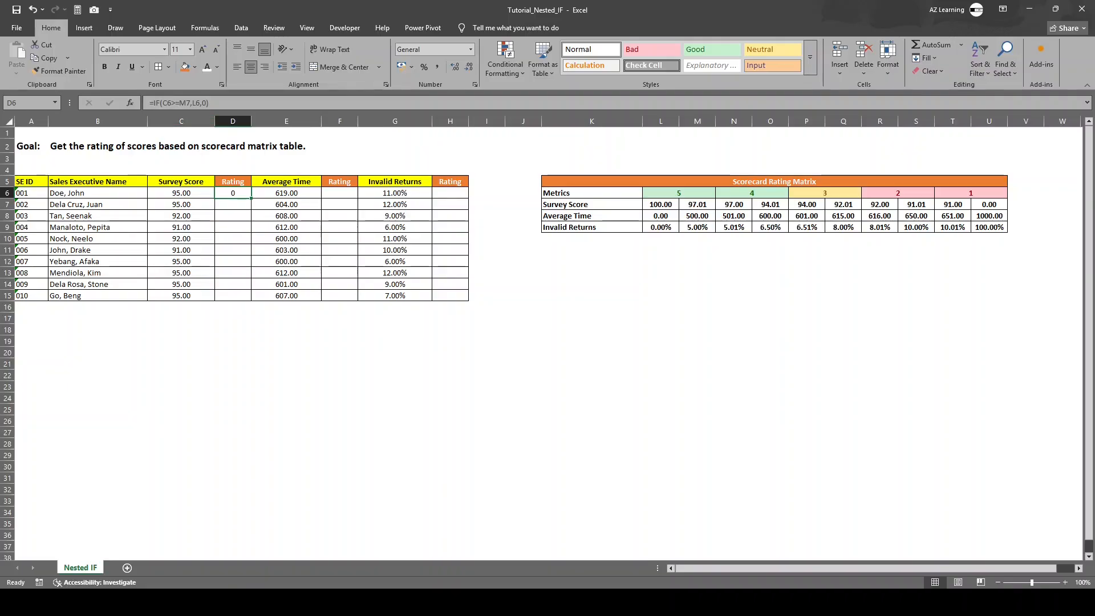
key("Delete")
type("=")
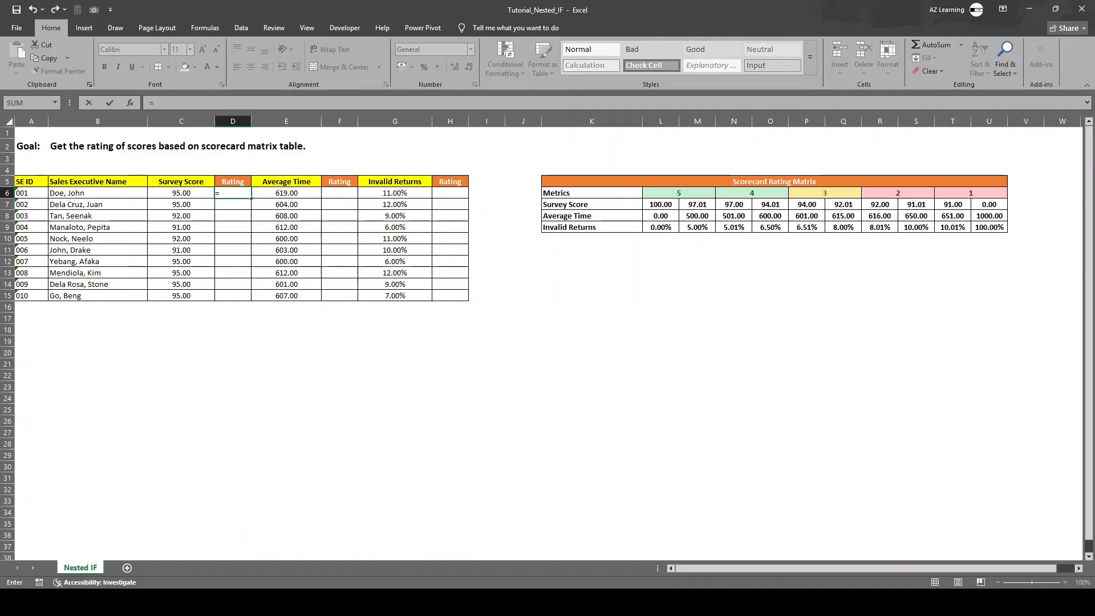
type("if")
key("Left")
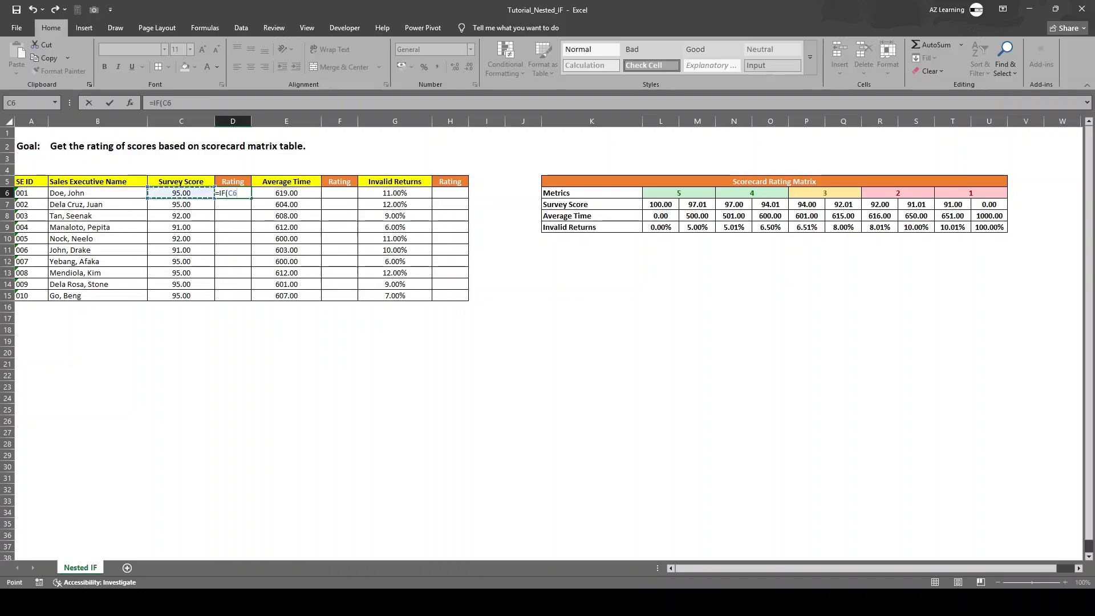
type(">=")
left_click(697, 204)
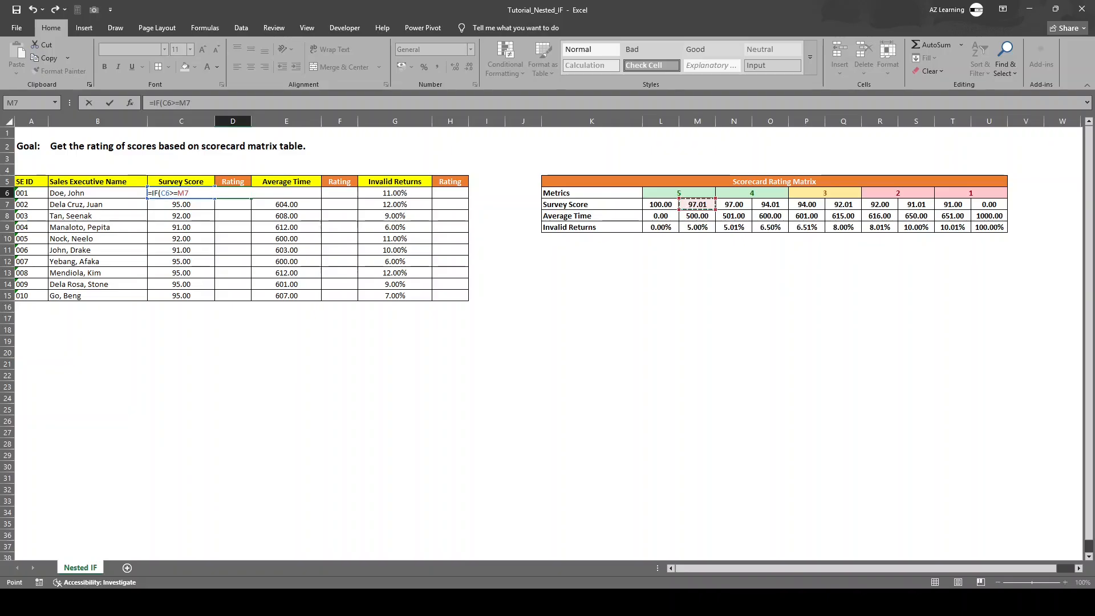
type(",")
left_click(689, 193)
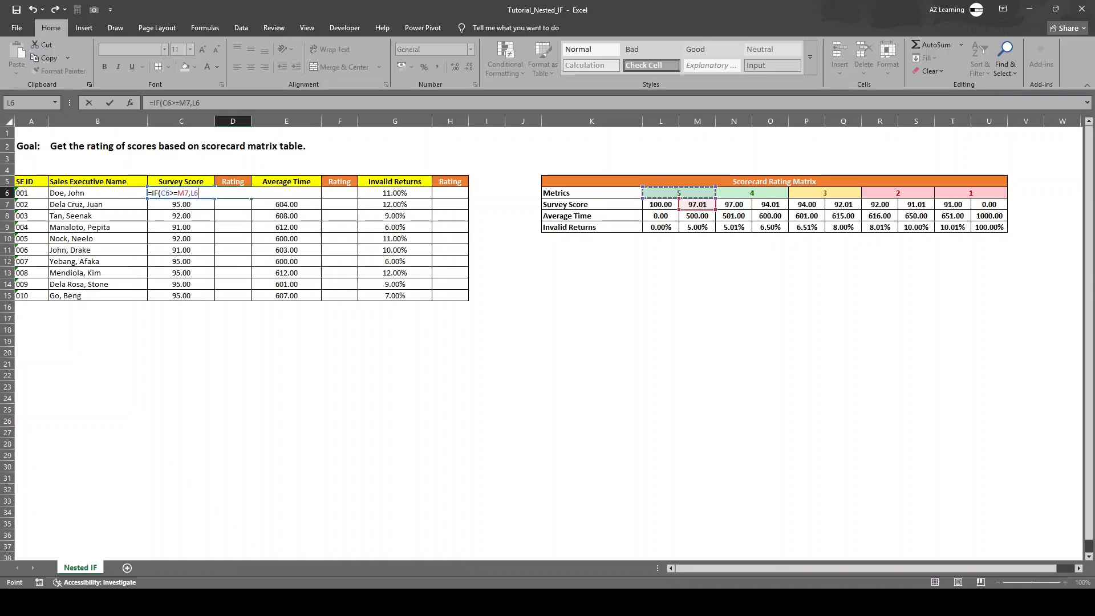
type(",0)")
key("Return")
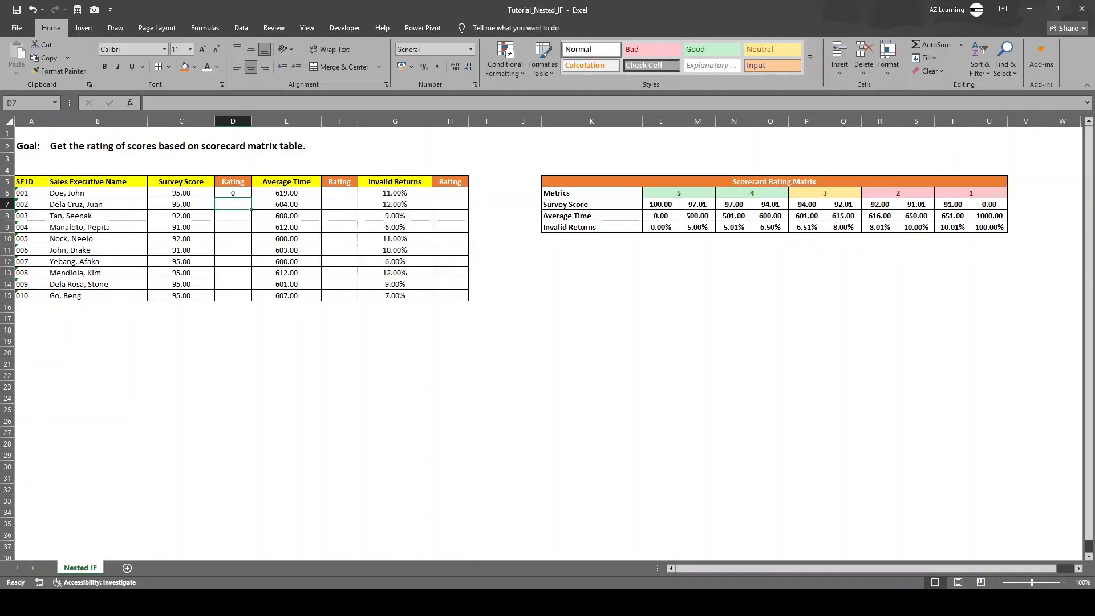
Step: Check the remaining survey scores in C7:C15 and clear the single IF formula from D6
key("Up")
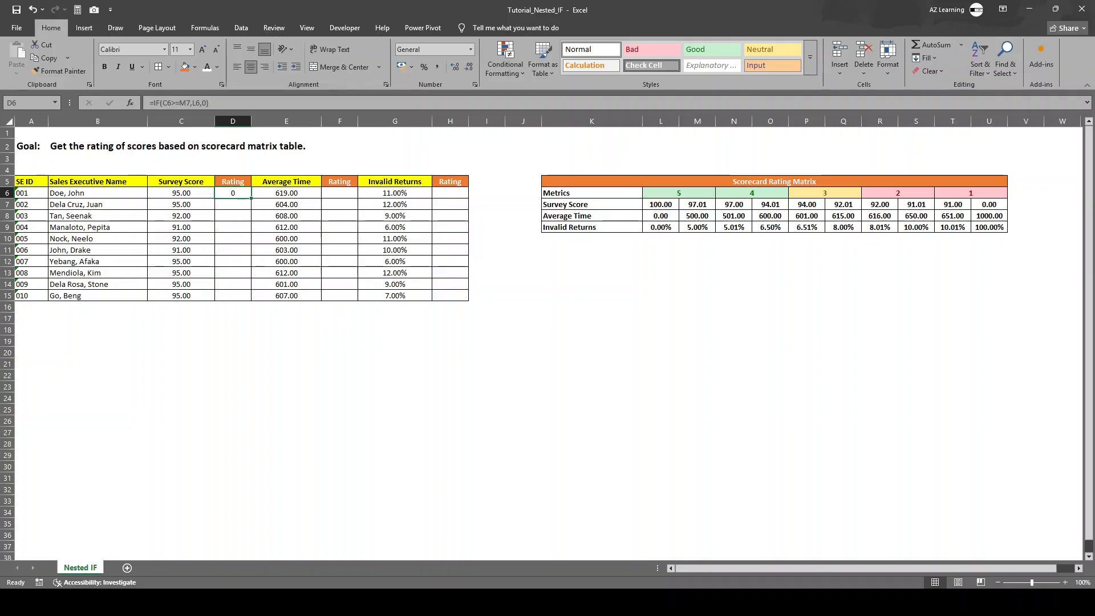
left_click_drag(182, 205, 182, 295)
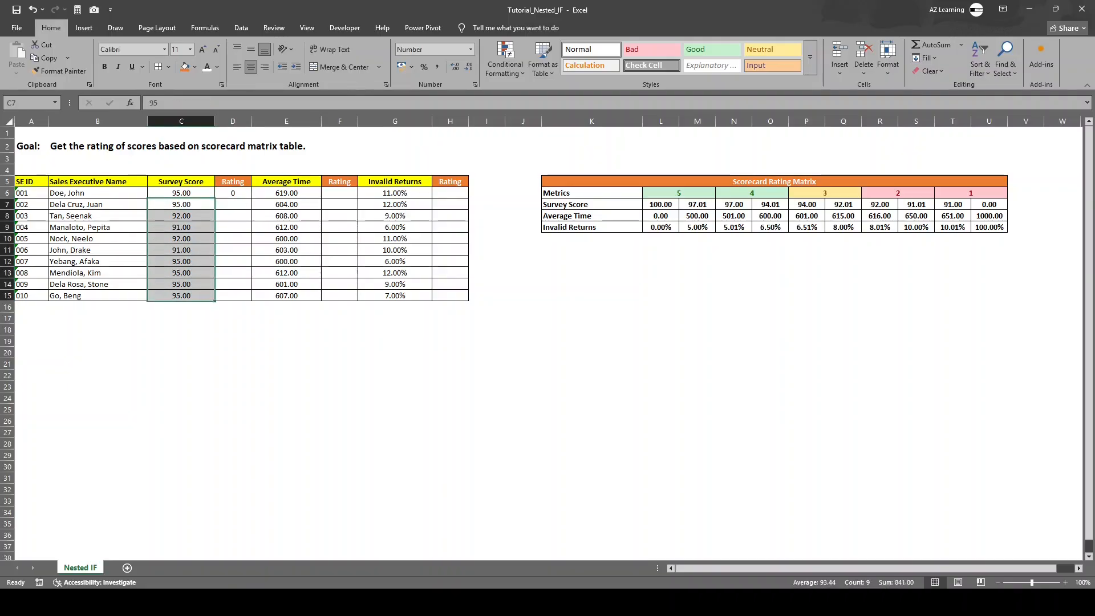
left_click(233, 193)
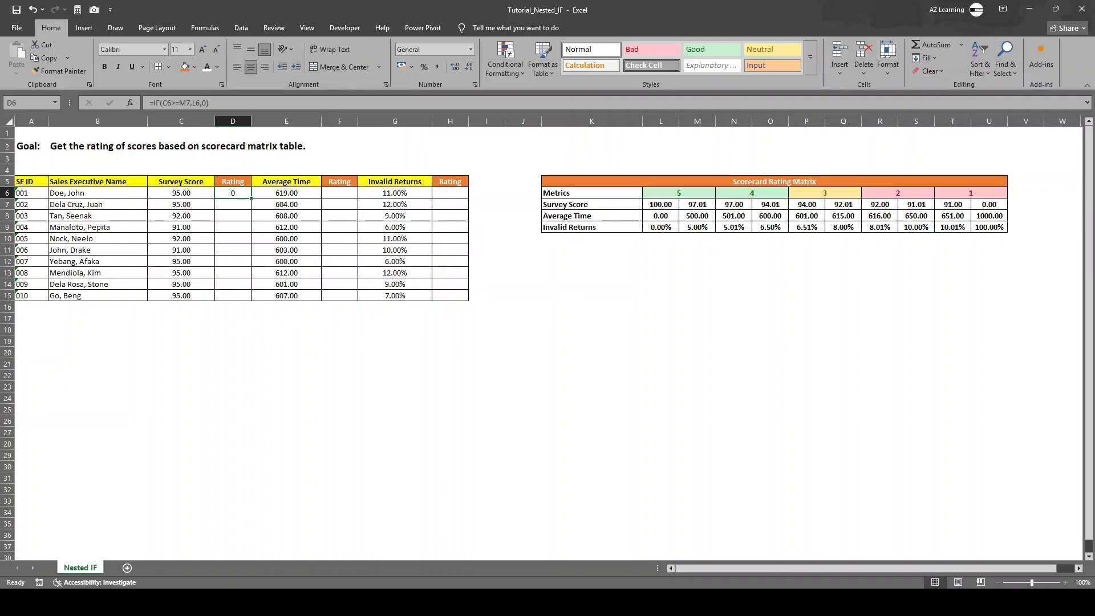
key("F2")
key("Return")
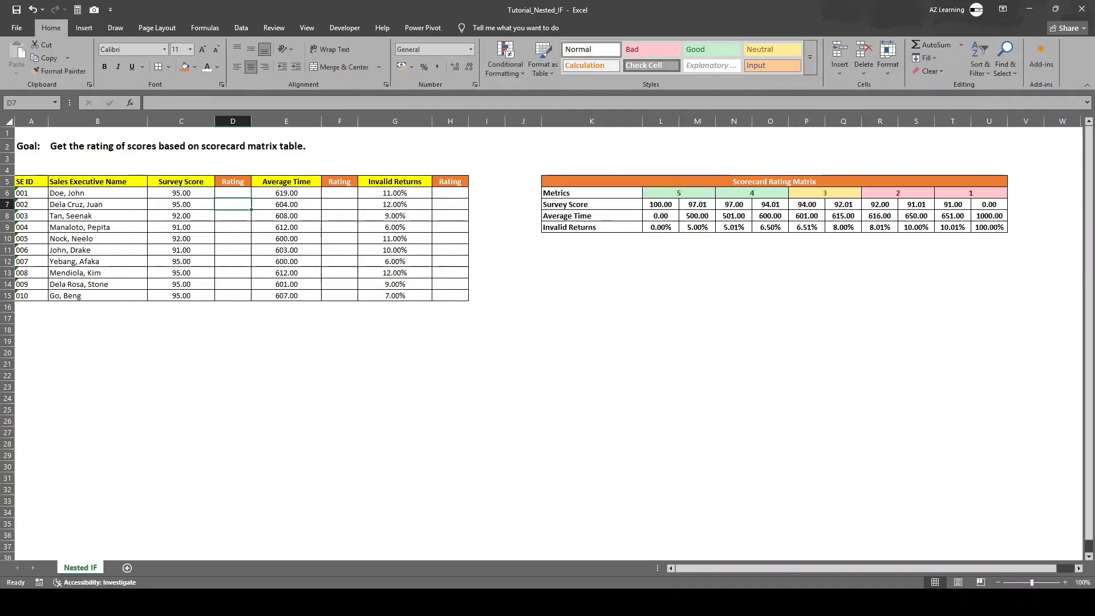
key("Up")
type("=")
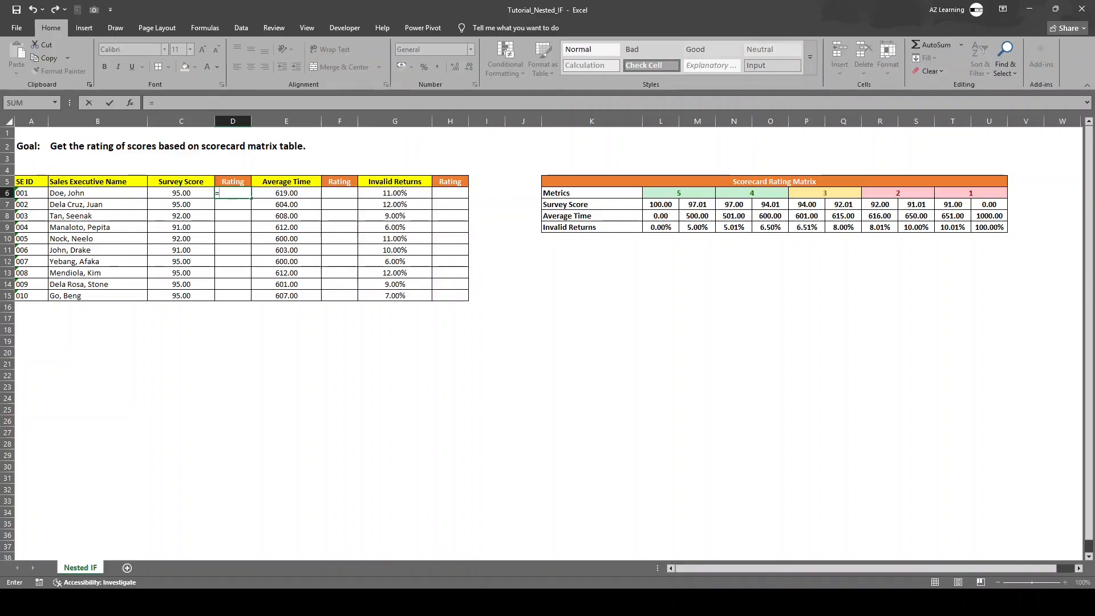
type("IF(")
key("Left")
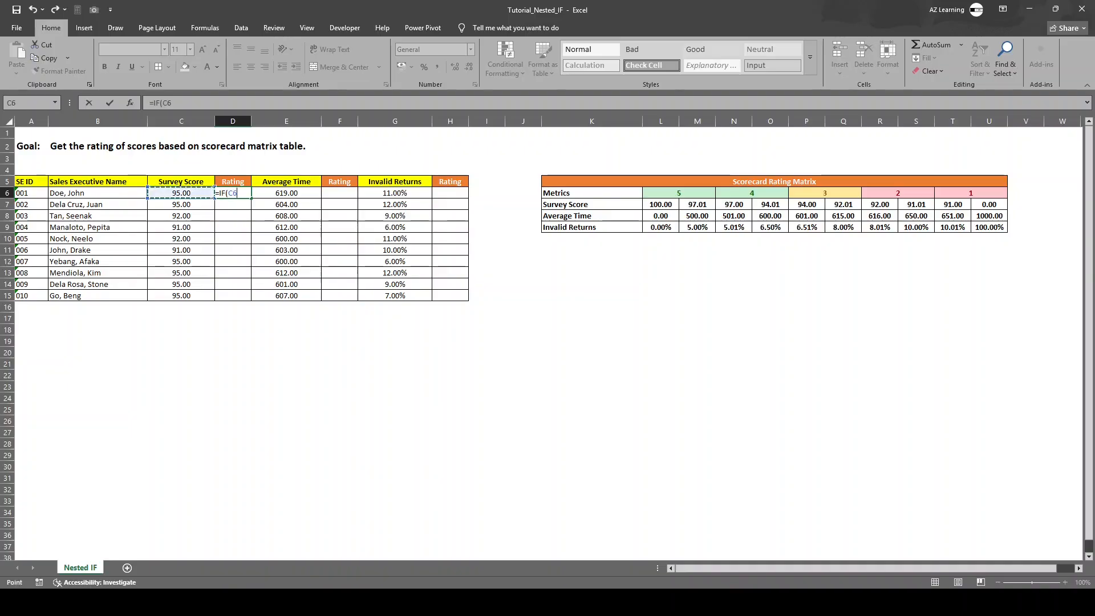
type(">=")
left_click(697, 204)
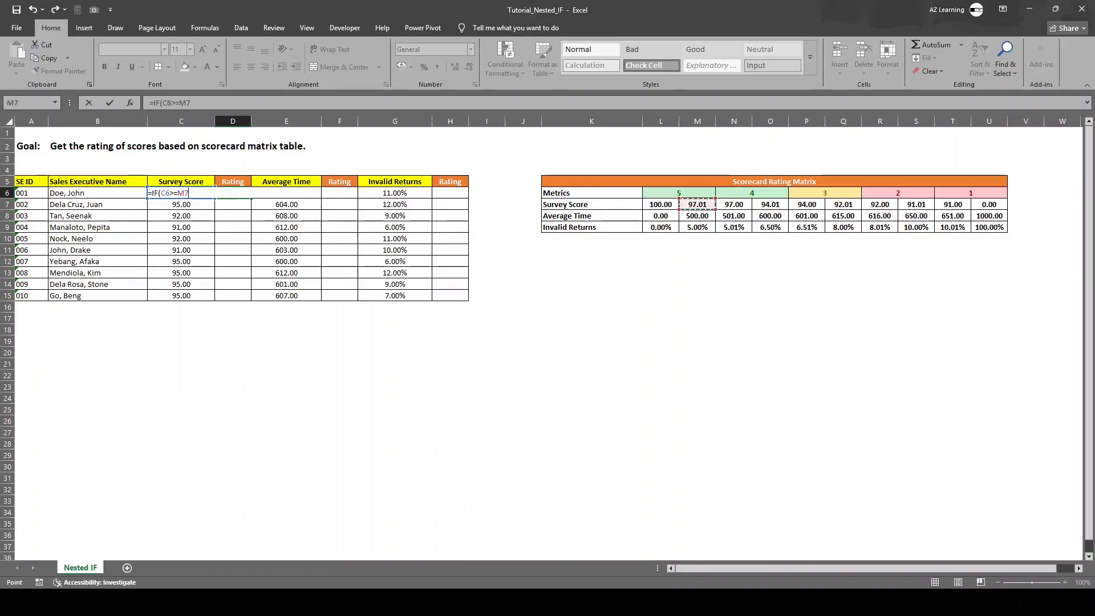
type(",")
left_click(679, 193)
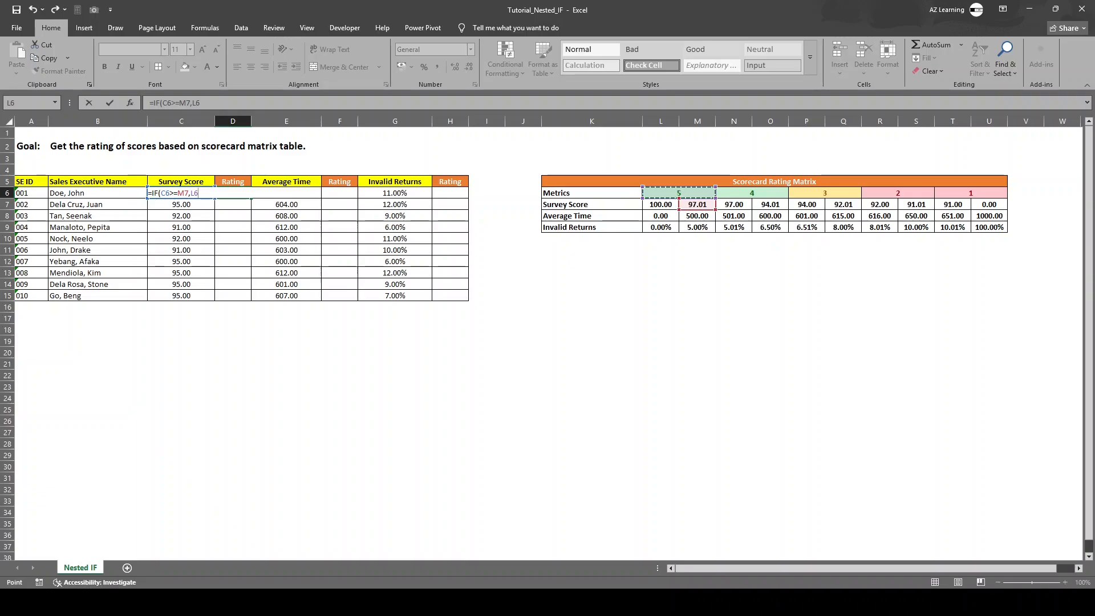
type(",")
key("BackSpace")
key("BackSpace")
key("BackSpace")
key("Escape")
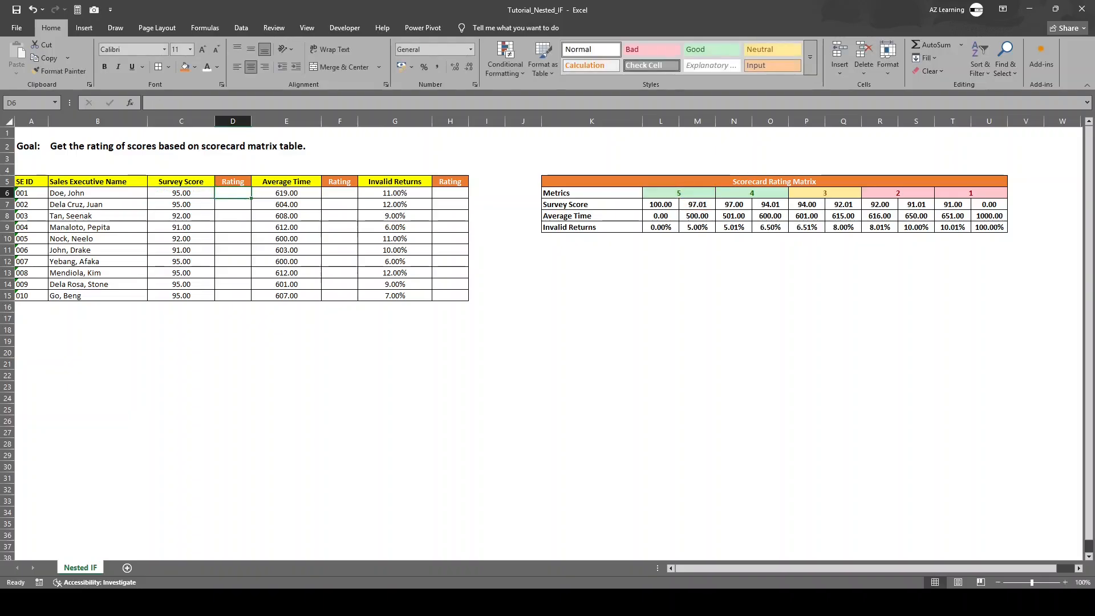
type("=")
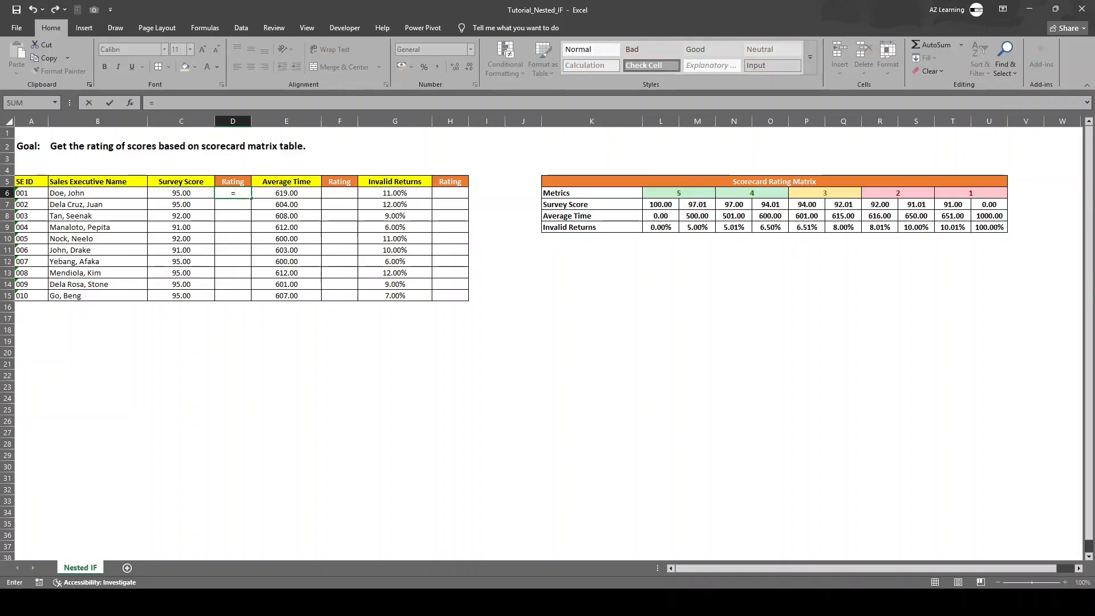
type("IF(")
left_click(196, 194)
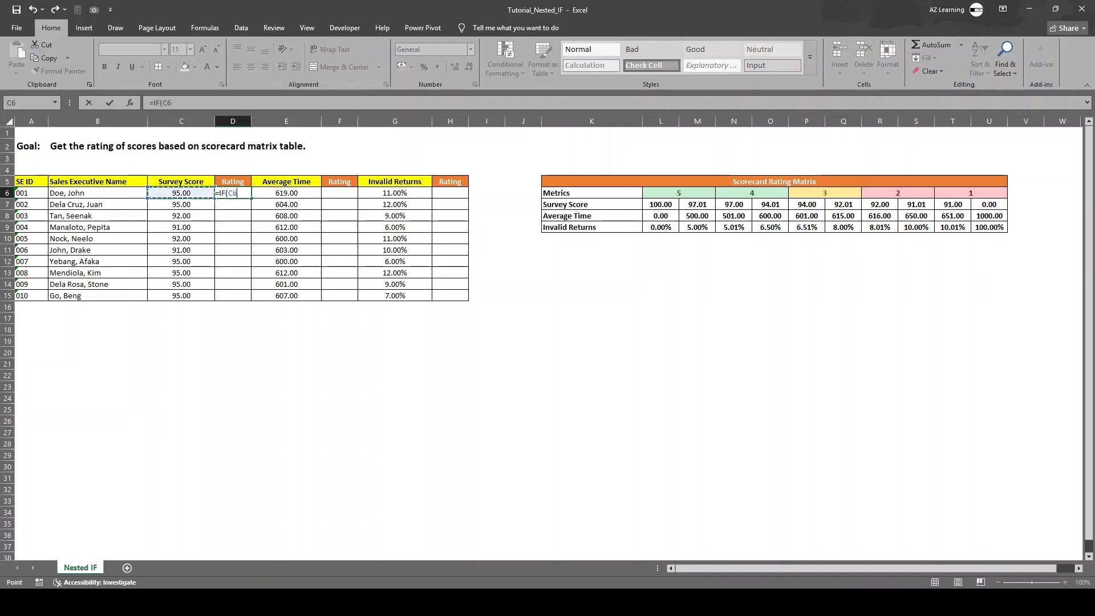
type(">=")
left_click(697, 205)
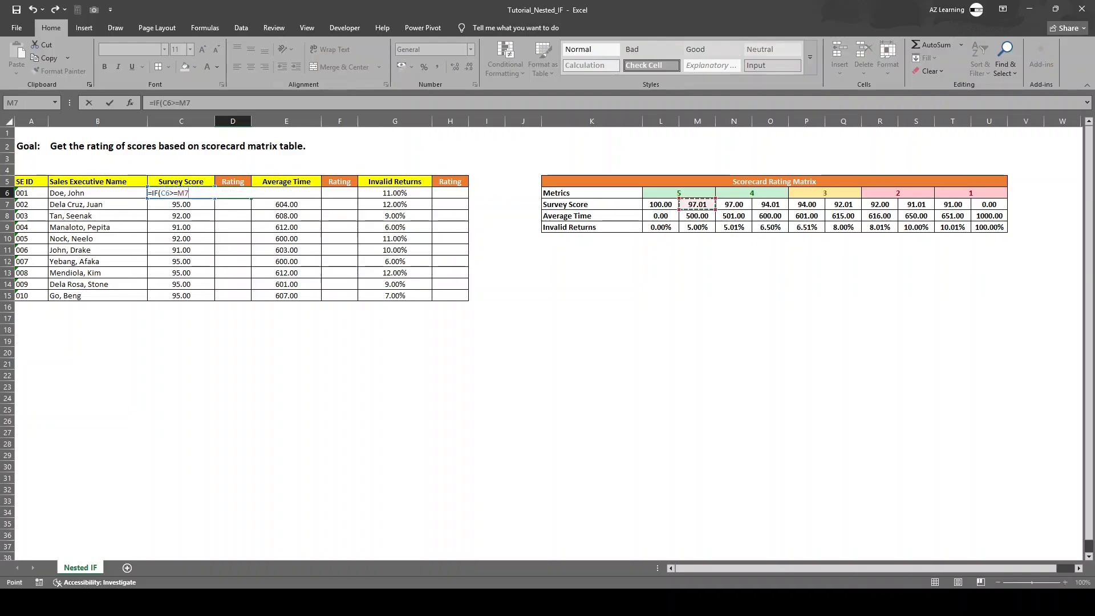
type(",")
left_click(679, 193)
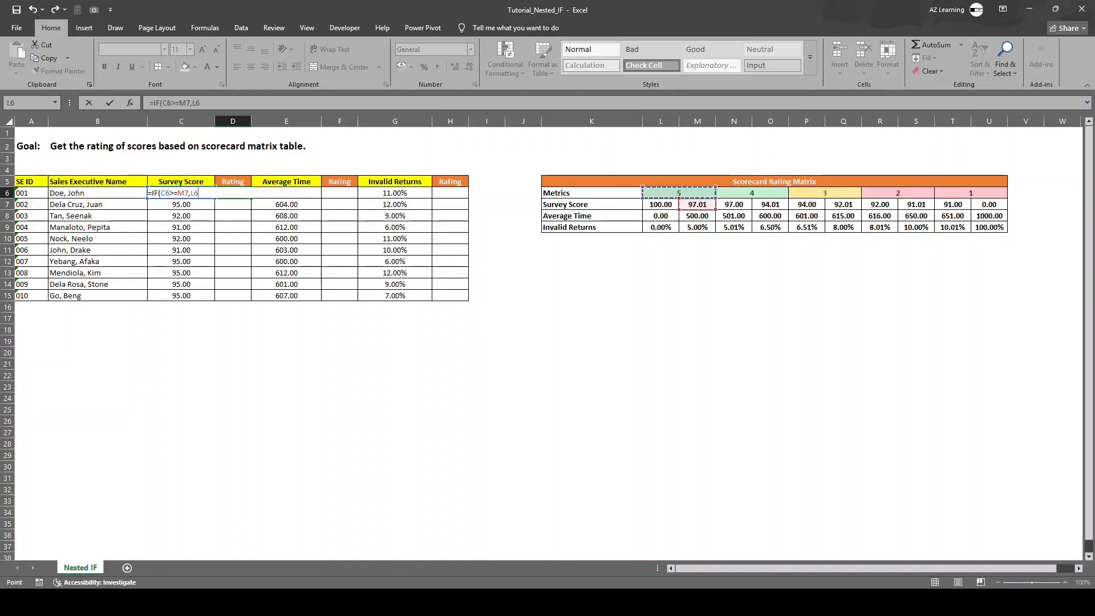
type(",if")
key("Tab")
key("Left")
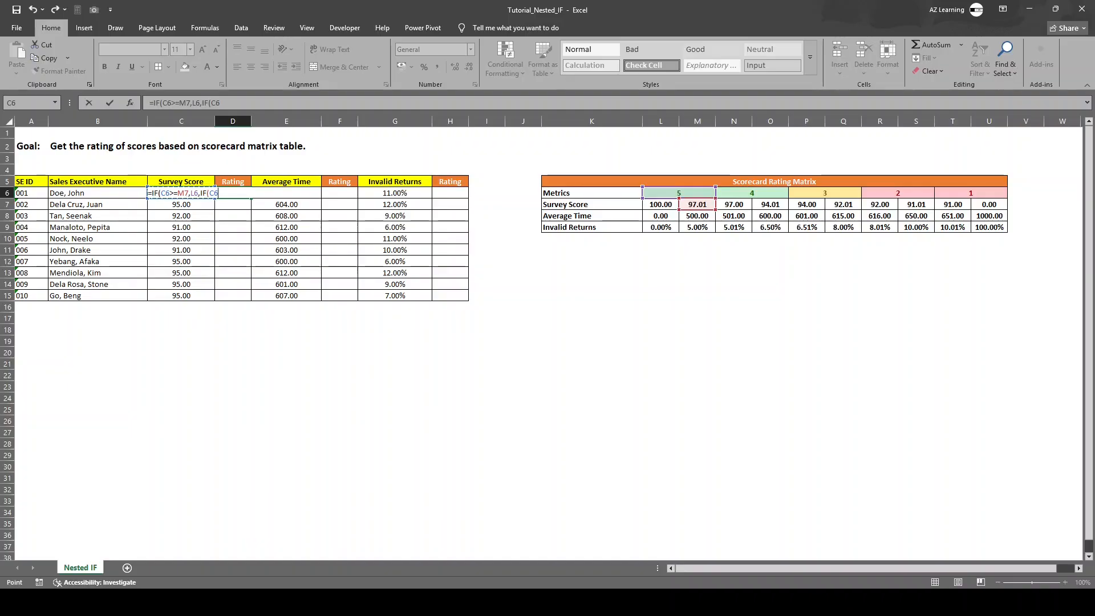
key("Escape")
Step: Start a nested IF formula in D6 with =IF(C6>=M7,L6 to return rating 5 for the first survey score
key("F2")
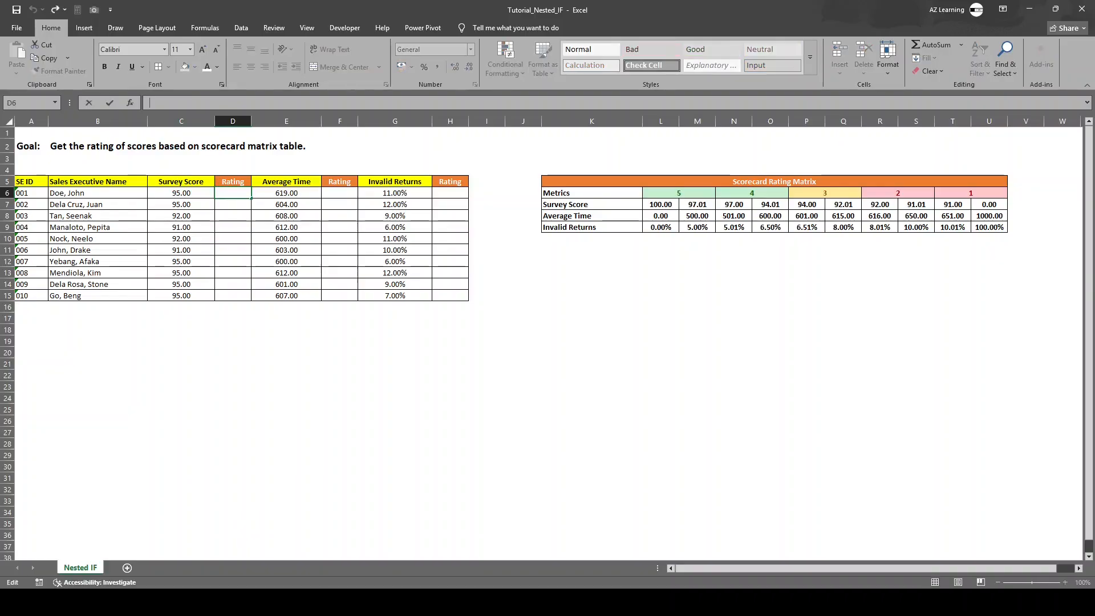
type("=IF(")
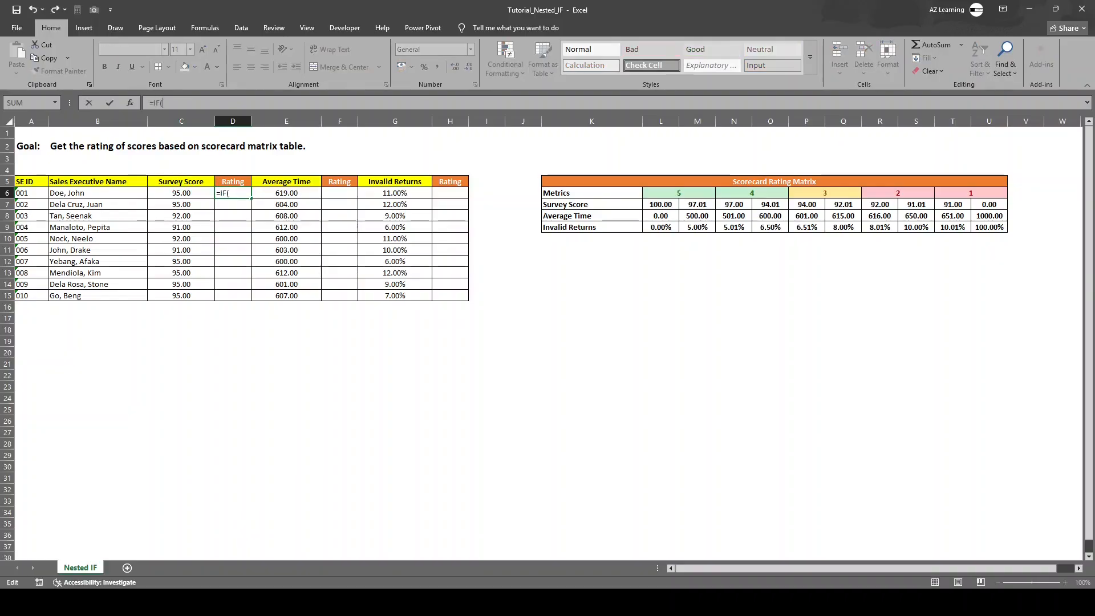
left_click(181, 193)
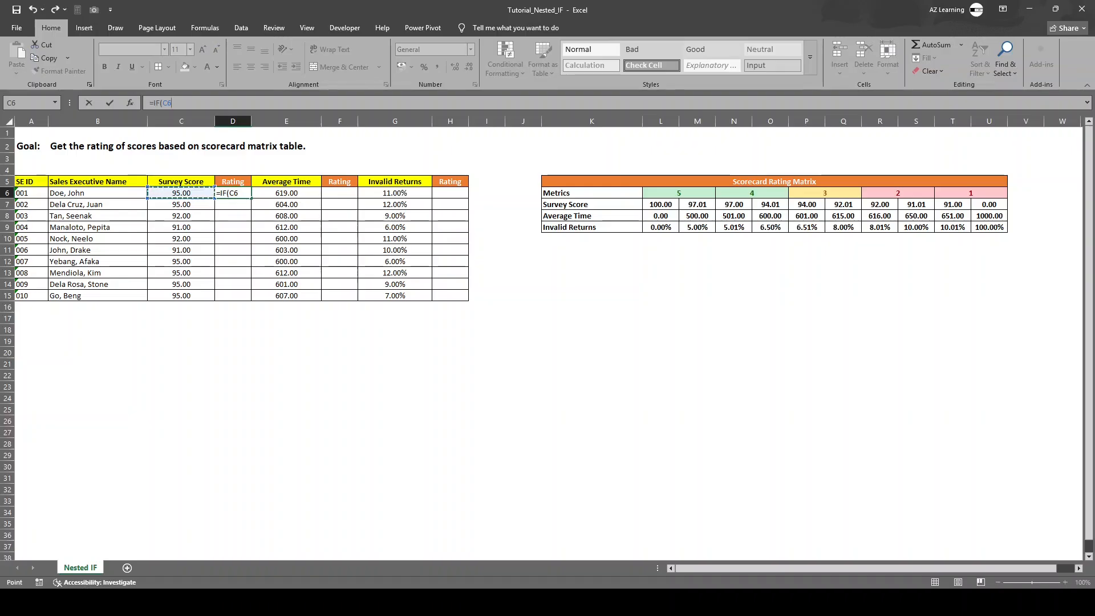
type(">=")
left_click(697, 204)
type(",")
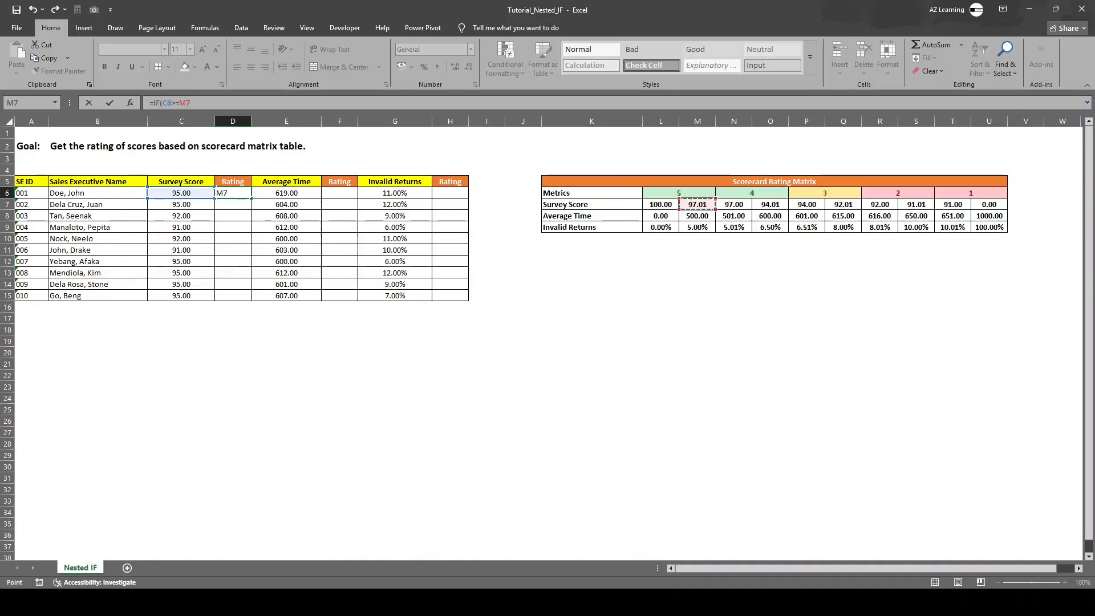
left_click(679, 193)
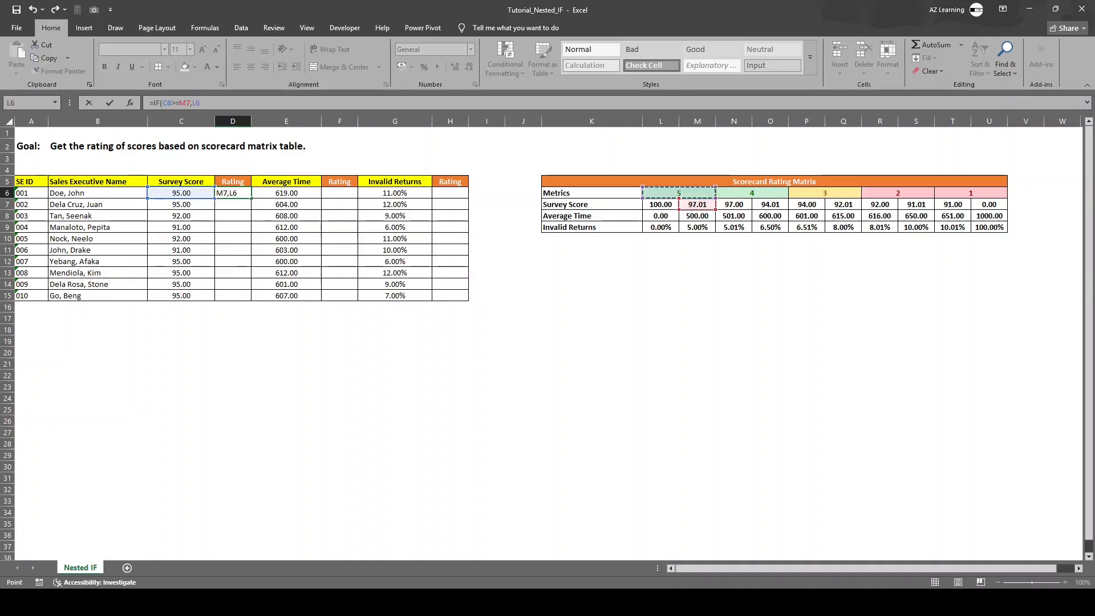
Step: Nest a second condition in the D6 formula, IF(C6>=O7,N6, as the value if false for rating 4
type(",")
type("IF(")
left_click(181, 193)
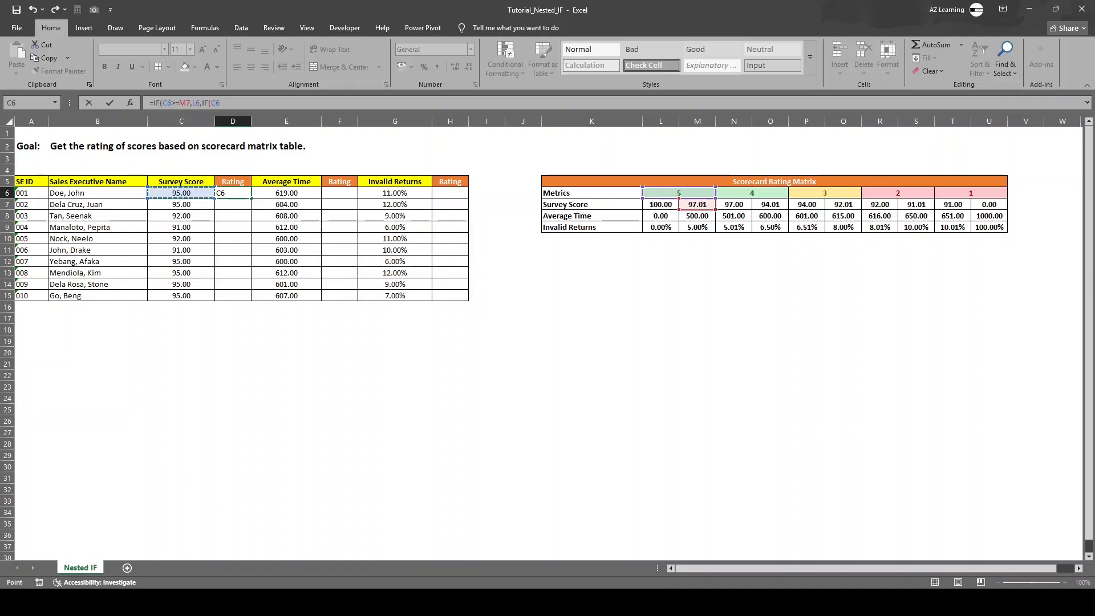
type(">=")
left_click(770, 204)
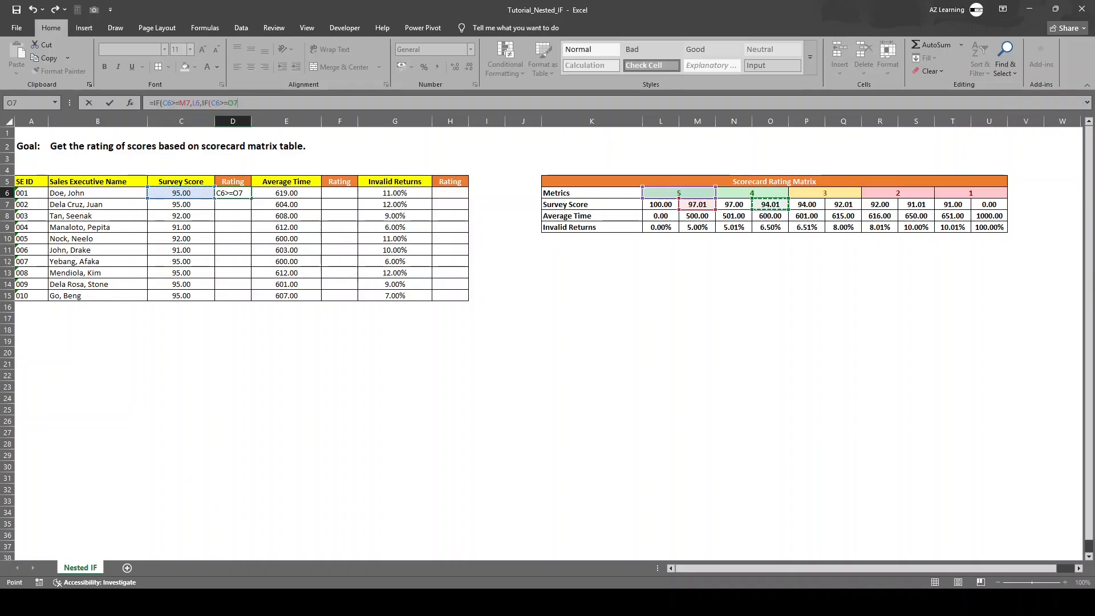
type(",")
left_click(752, 193)
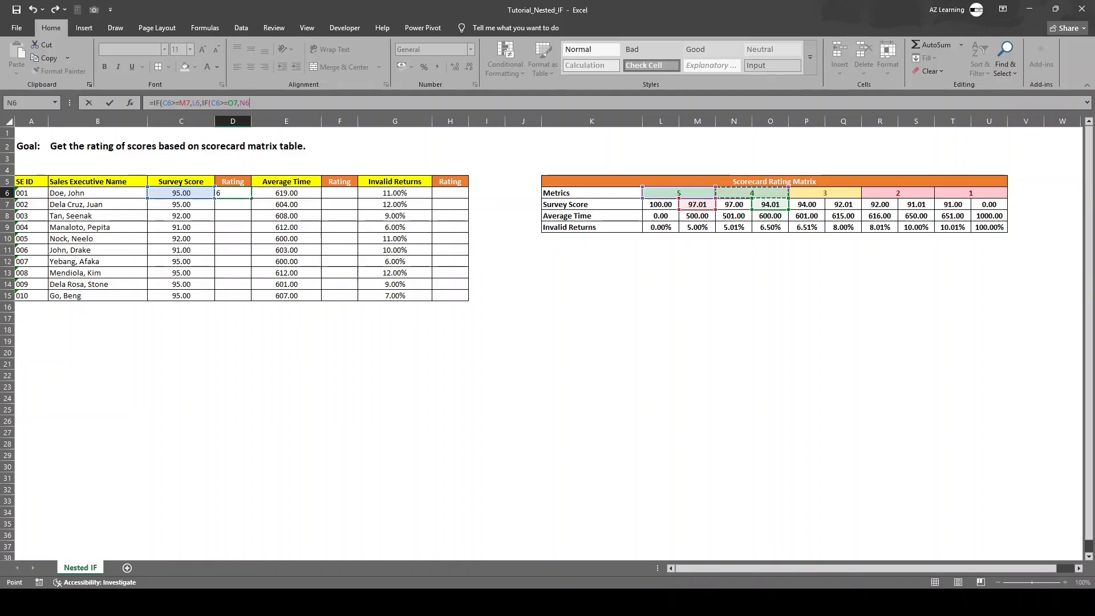
Step: Nest a third condition in the D6 formula, IF(C6>=Q7,P6, to return rating 3
type(",if")
key("Tab")
left_click(181, 193)
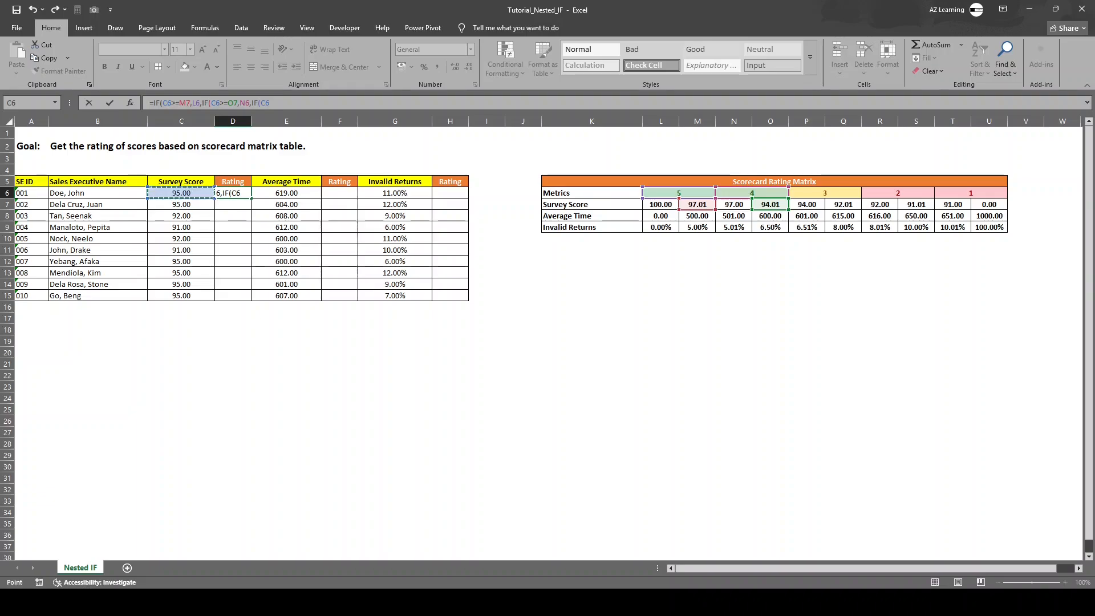
type(">=")
left_click(844, 204)
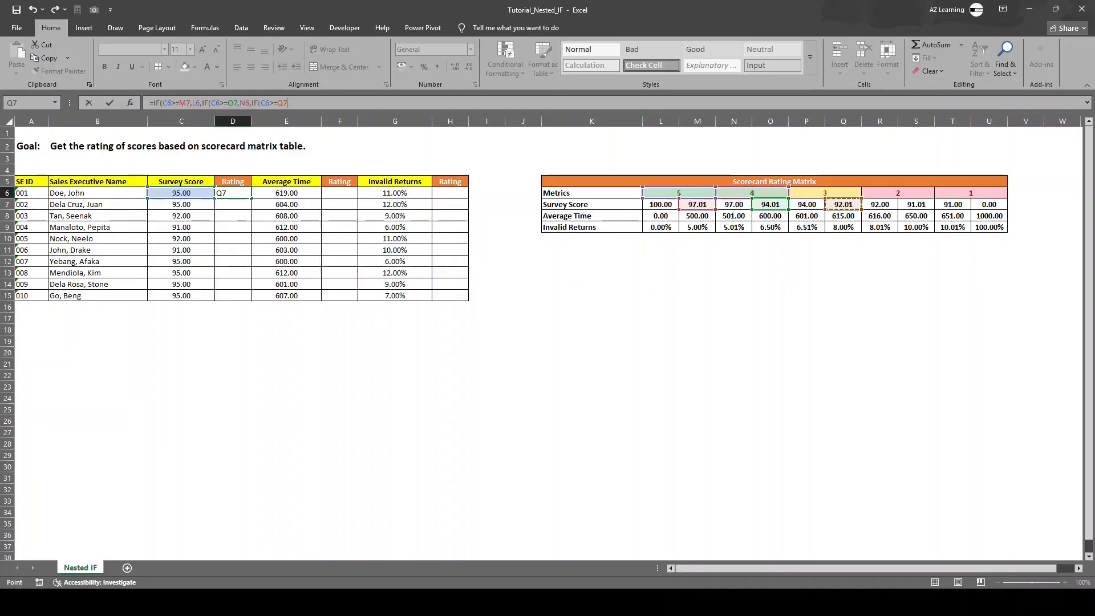
type(",")
left_click(825, 192)
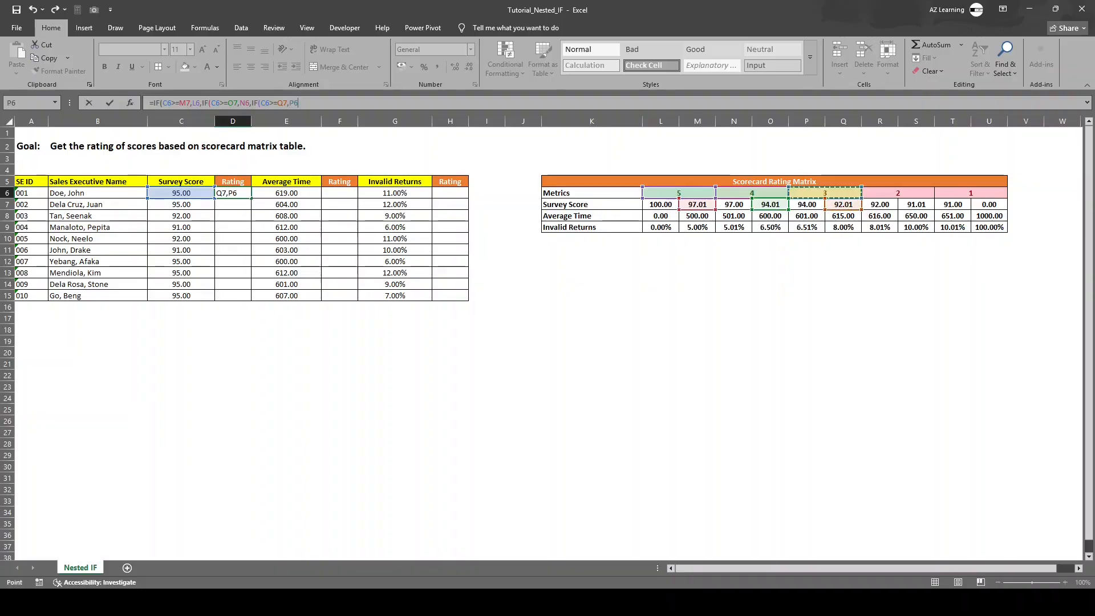
Step: Finish the D6 formula with IF(C6>=S7,R6,T6, covering ratings 2 and 1, and review the entered formula
type(",IF(")
left_click(182, 193)
type(">")
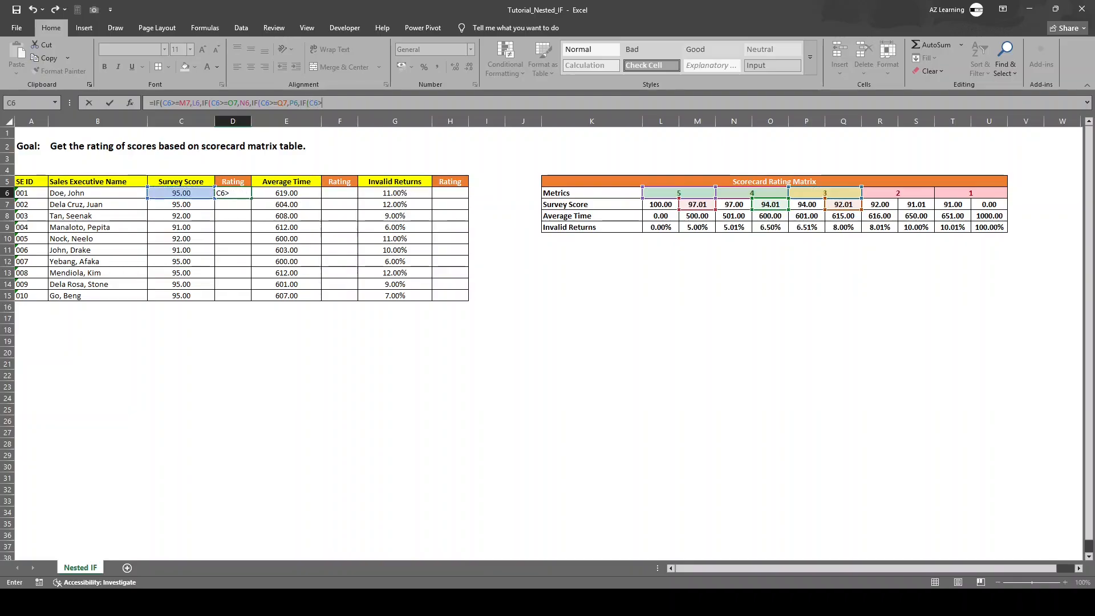
type("=")
left_click(916, 204)
type(",")
left_click(898, 192)
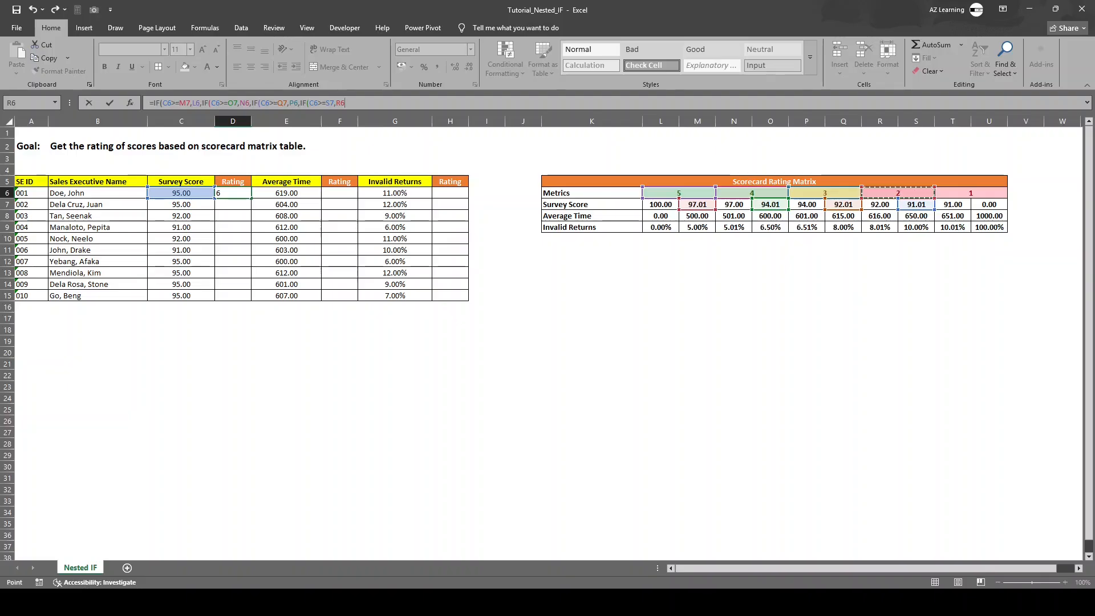
type(",")
left_click(971, 193)
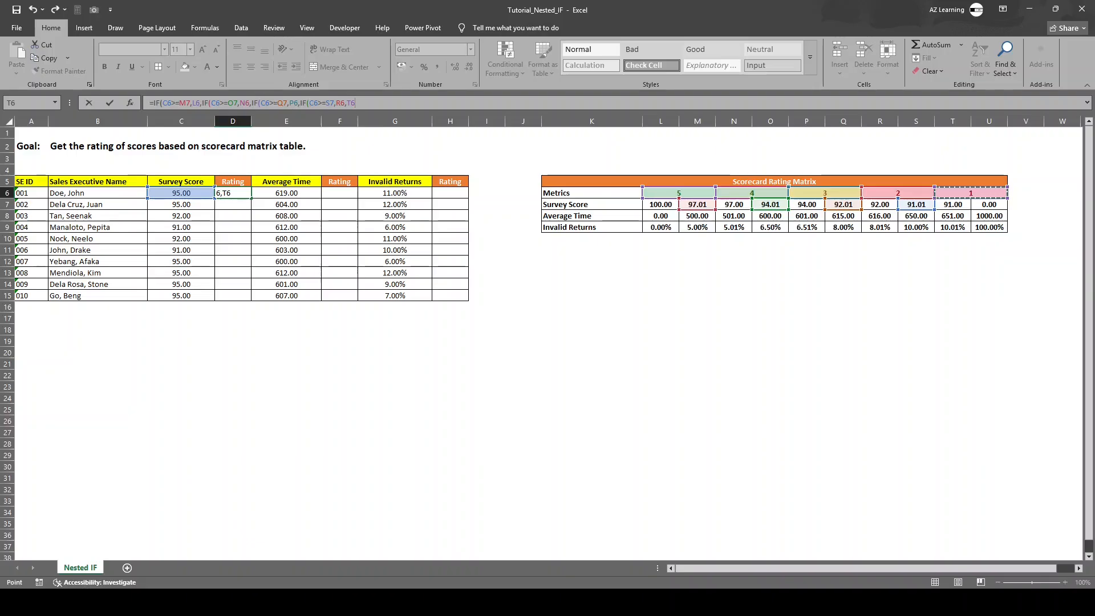
key("Return")
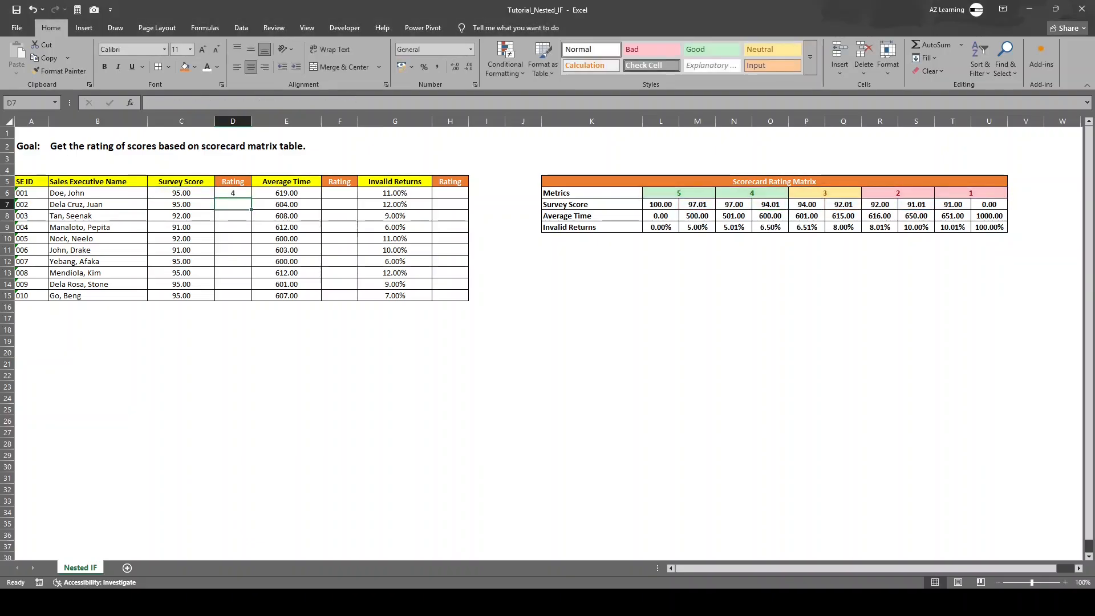
left_click(233, 193)
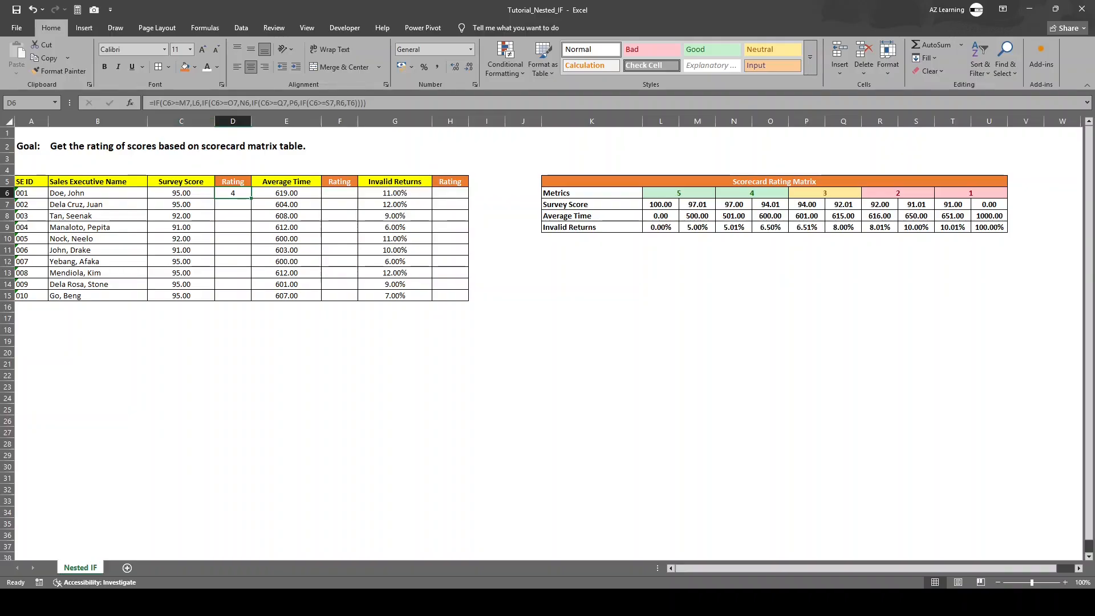
left_click(232, 204)
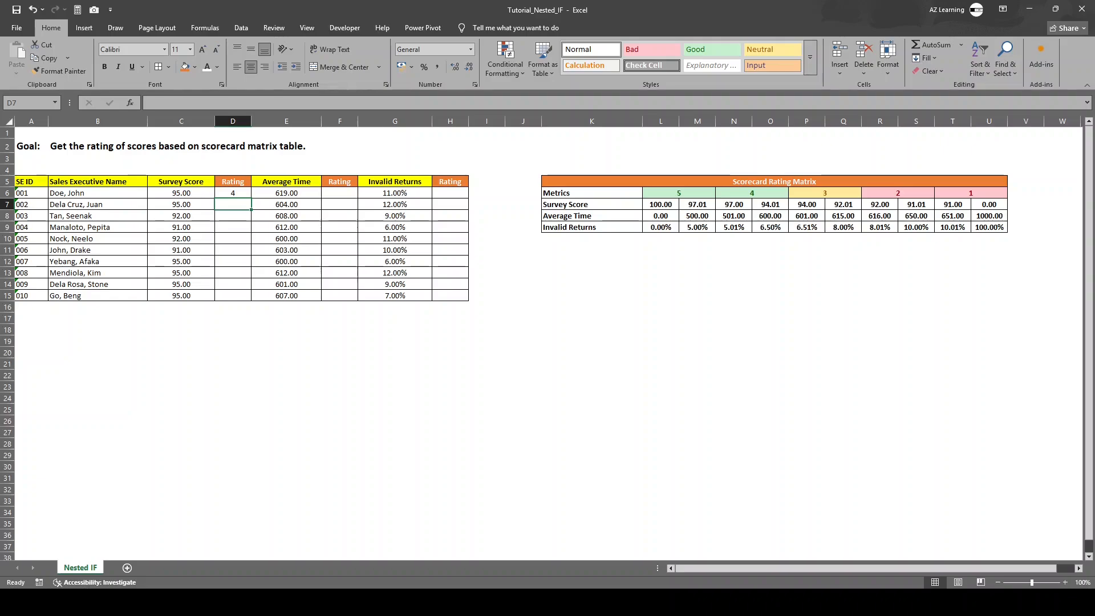
Step: Start a nested IF formula in D8 with =IF(C8>=M7,L6 to return rating 5 for the third survey score
left_click(233, 216)
type("=")
key("Escape")
type("=IF(")
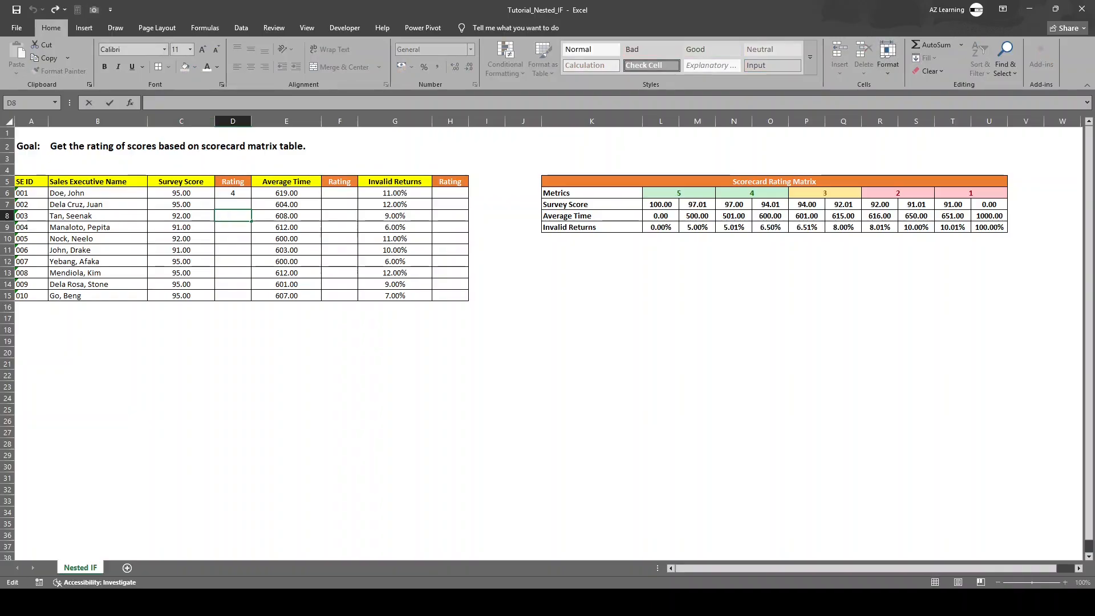
key("BackSpace")
key("BackSpace")
key("BackSpace")
type("IF(")
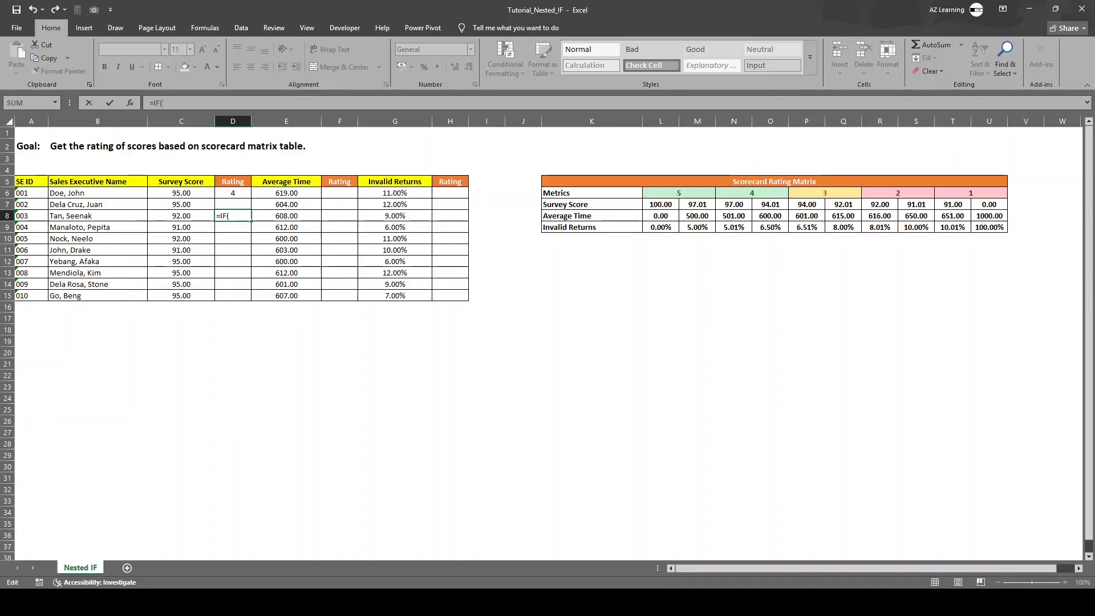
left_click(181, 216)
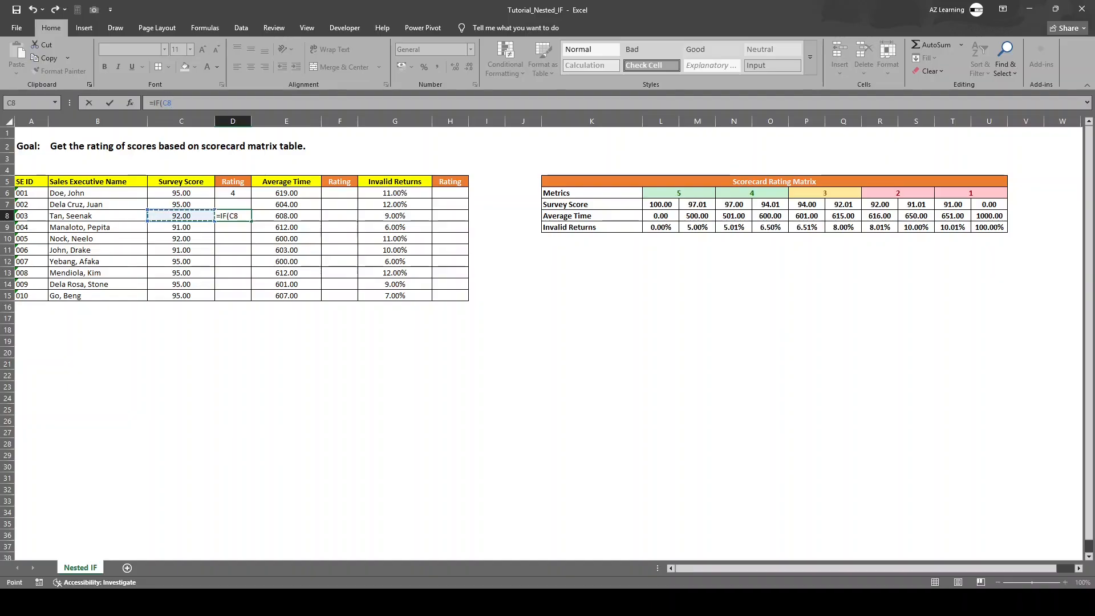
type(">=")
left_click(697, 204)
type(",")
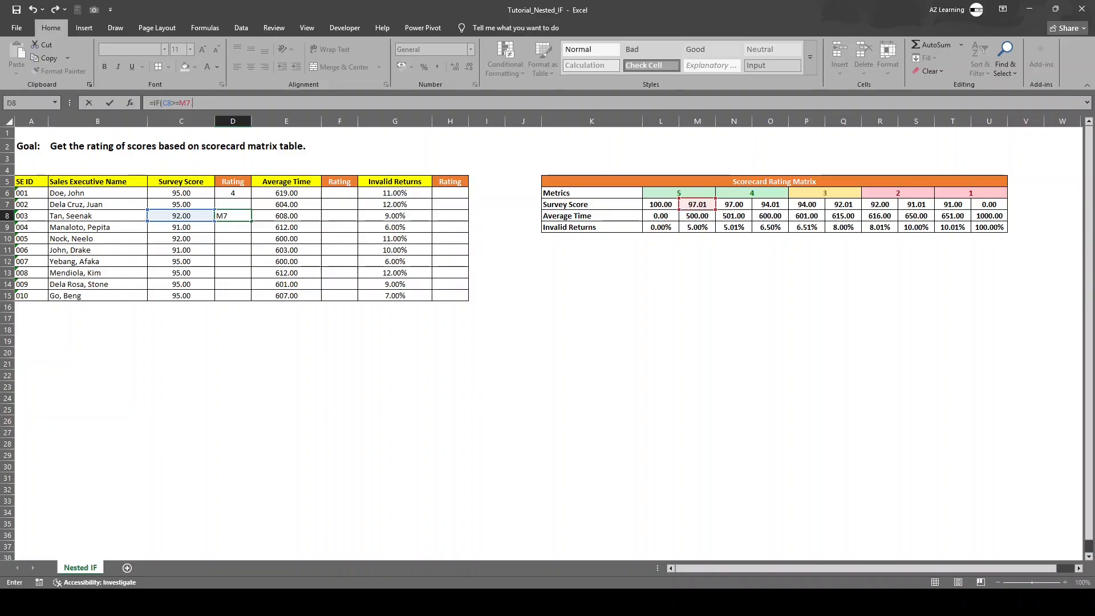
left_click(679, 192)
Step: Nest a second condition in the D8 formula, IF(C8>=O7,N6, as the value if false for rating 4
type(",")
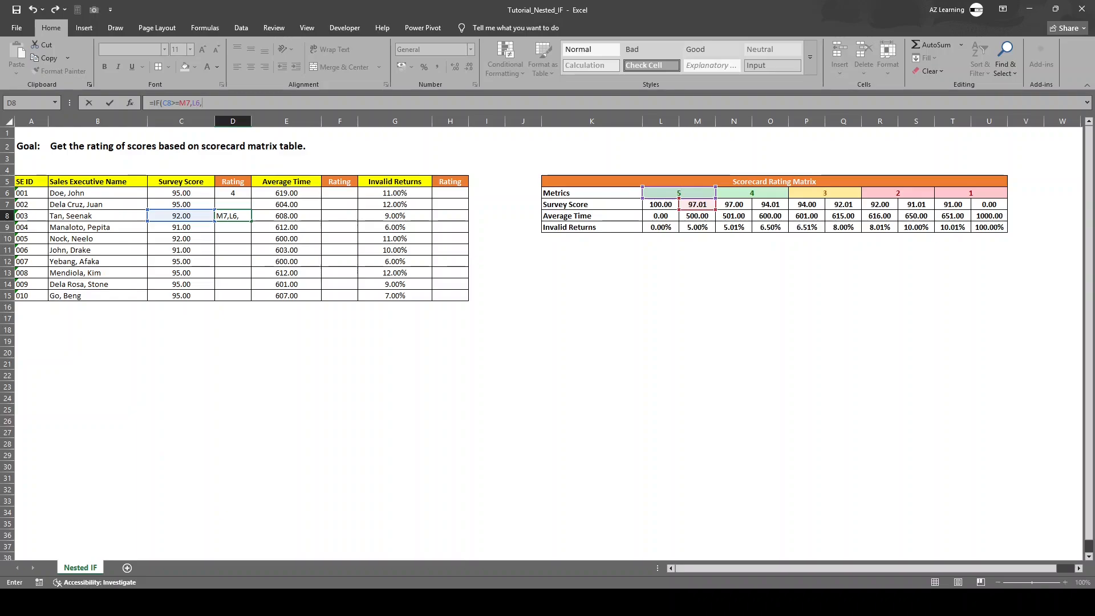
type("IF(")
left_click(181, 216)
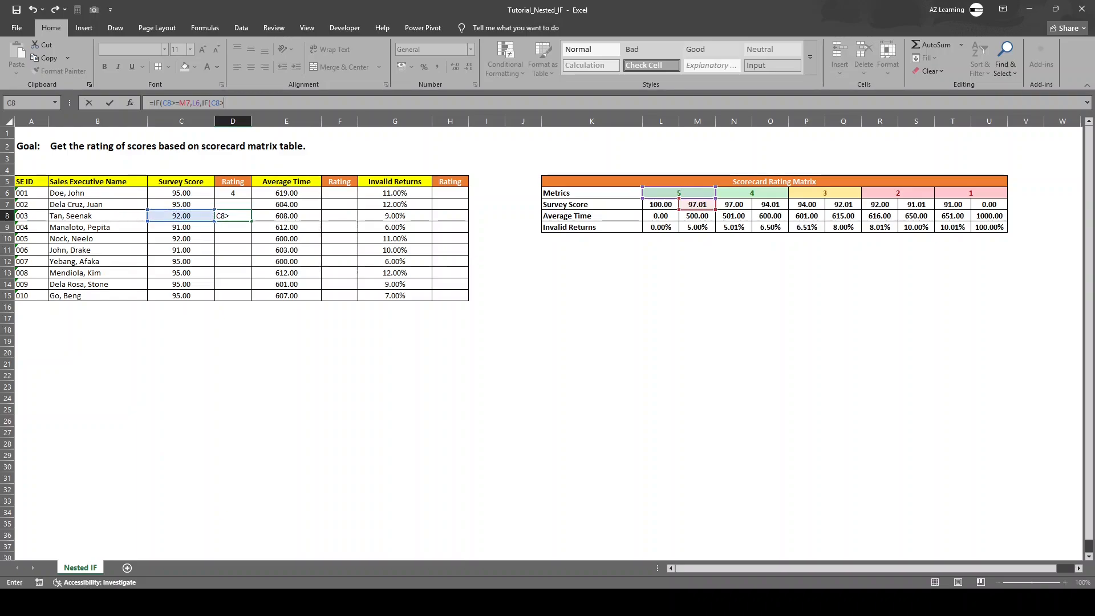
type(">=")
left_click(770, 205)
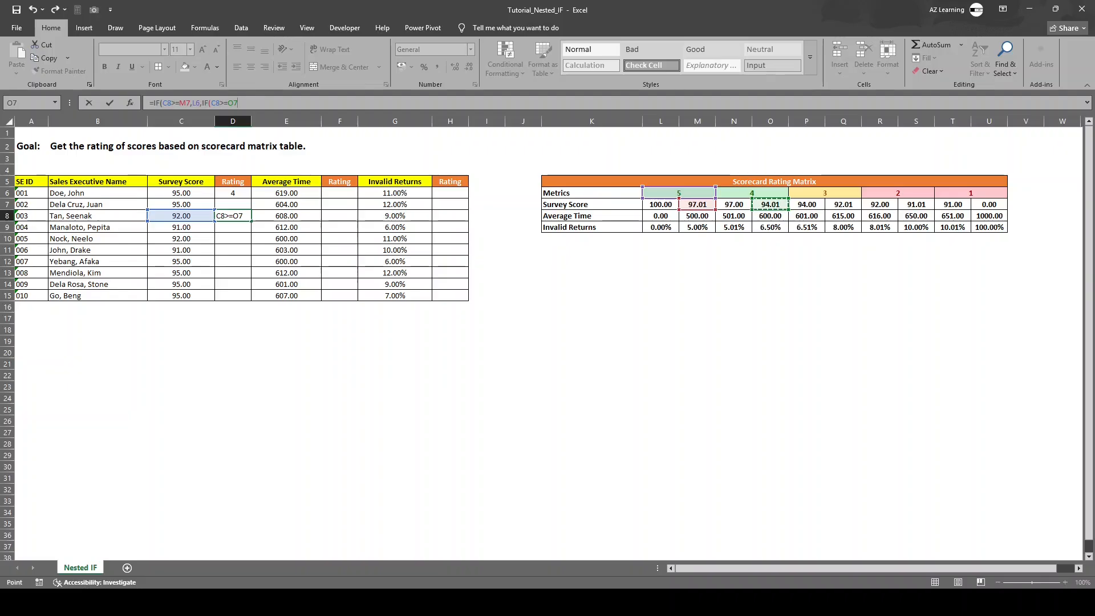
type(",N6,")
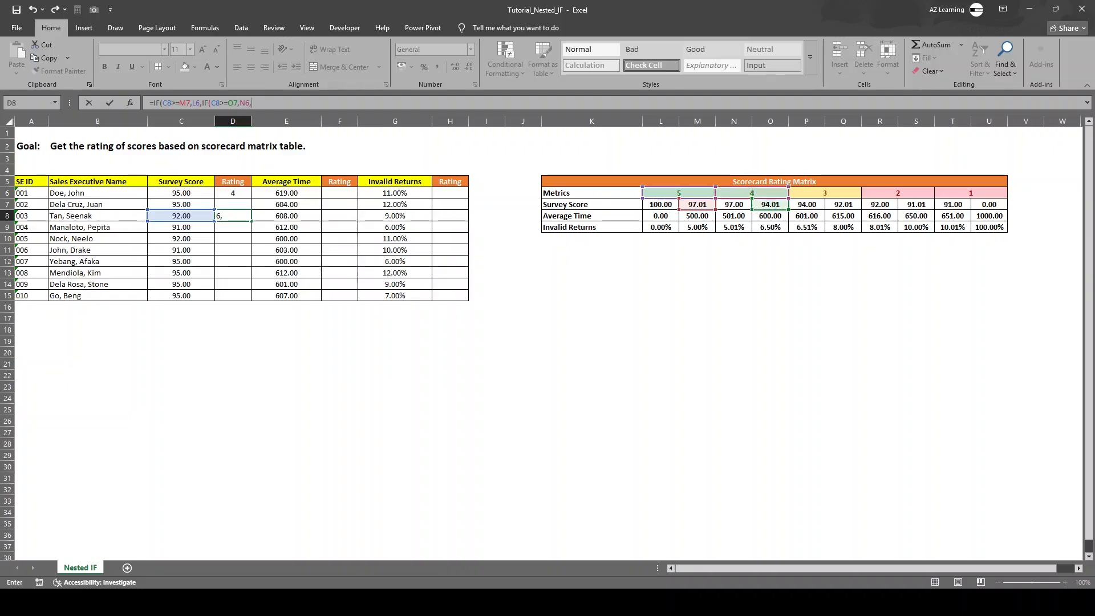
type("if")
Step: Nest a third condition in the D8 formula, IF(C8>=Q7,P6, to return rating 3
key("Tab")
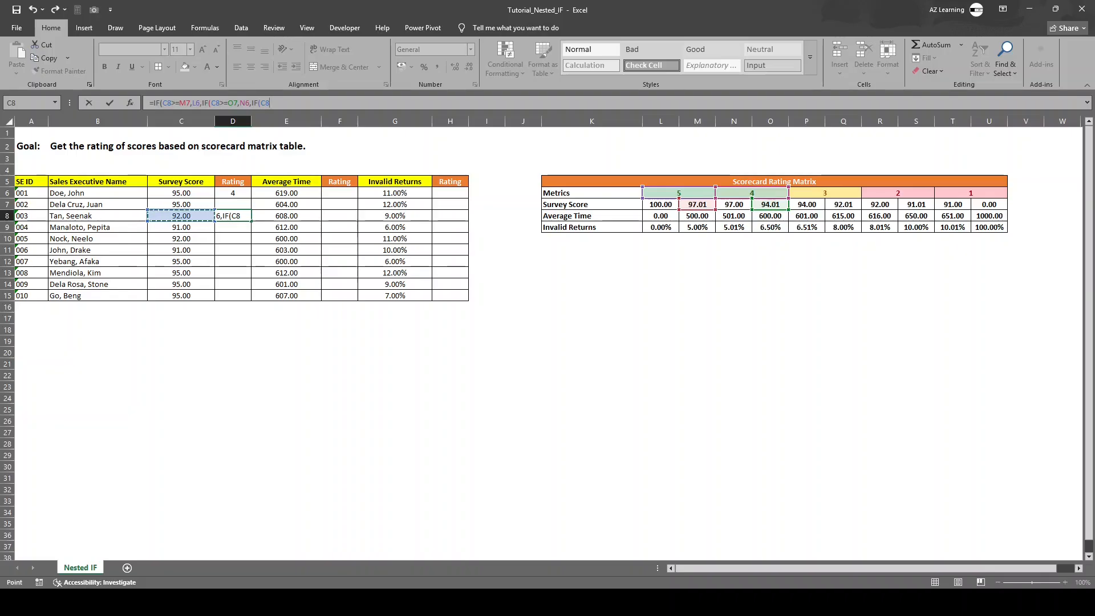
type(">=")
left_click(843, 204)
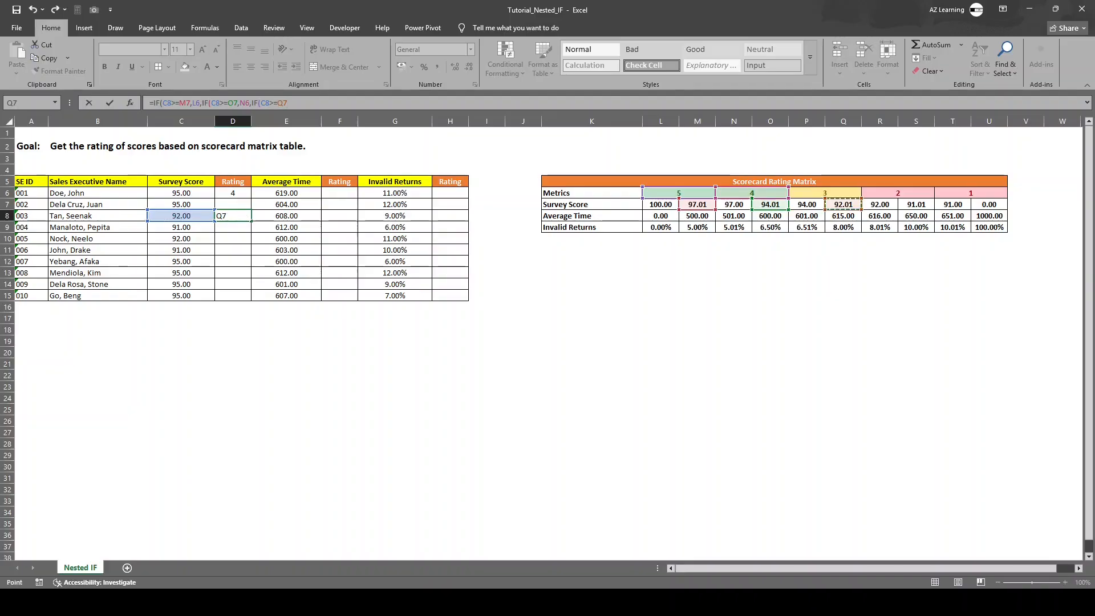
type(",")
left_click(825, 193)
type(",")
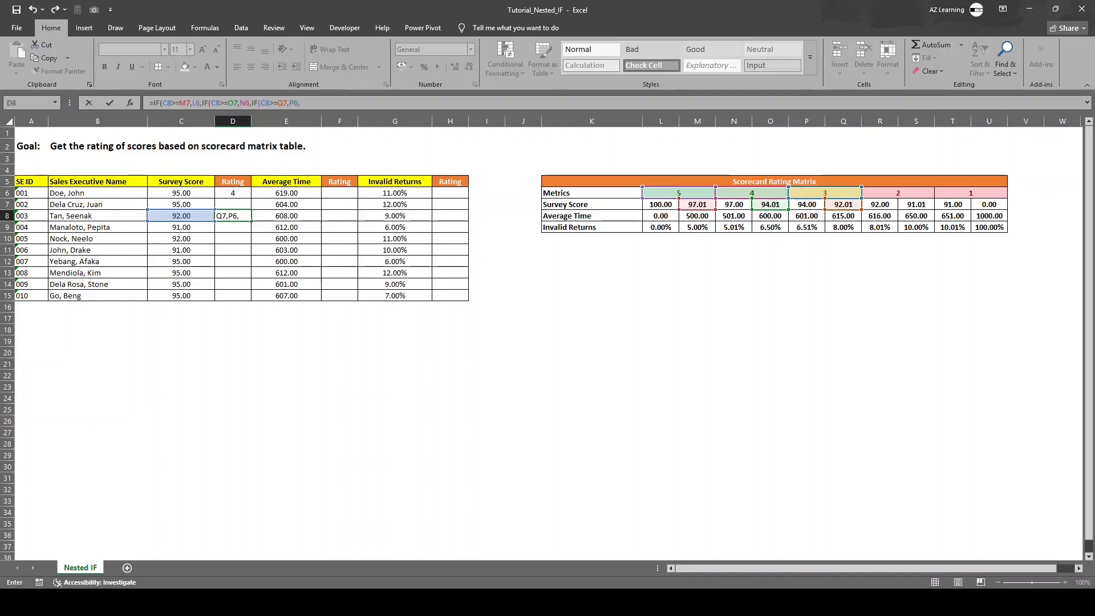
type("IF(")
Step: Finish the D8 formula with IF(C8>=S7,R6,T6, covering ratings 2 and 1
left_click(181, 215)
type(">=")
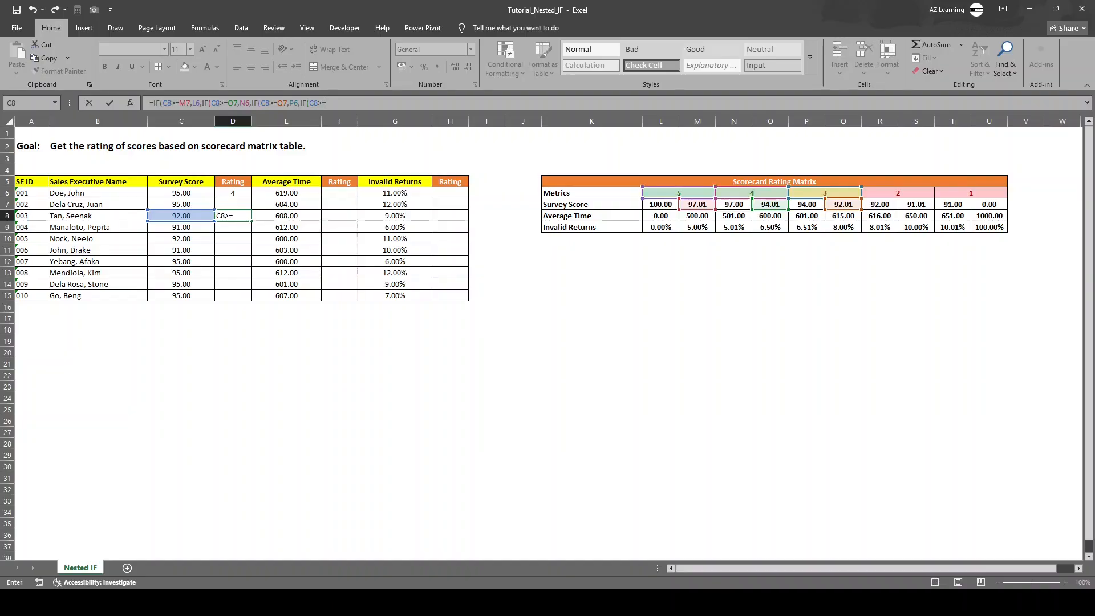
left_click(916, 204)
type(",")
left_click(898, 193)
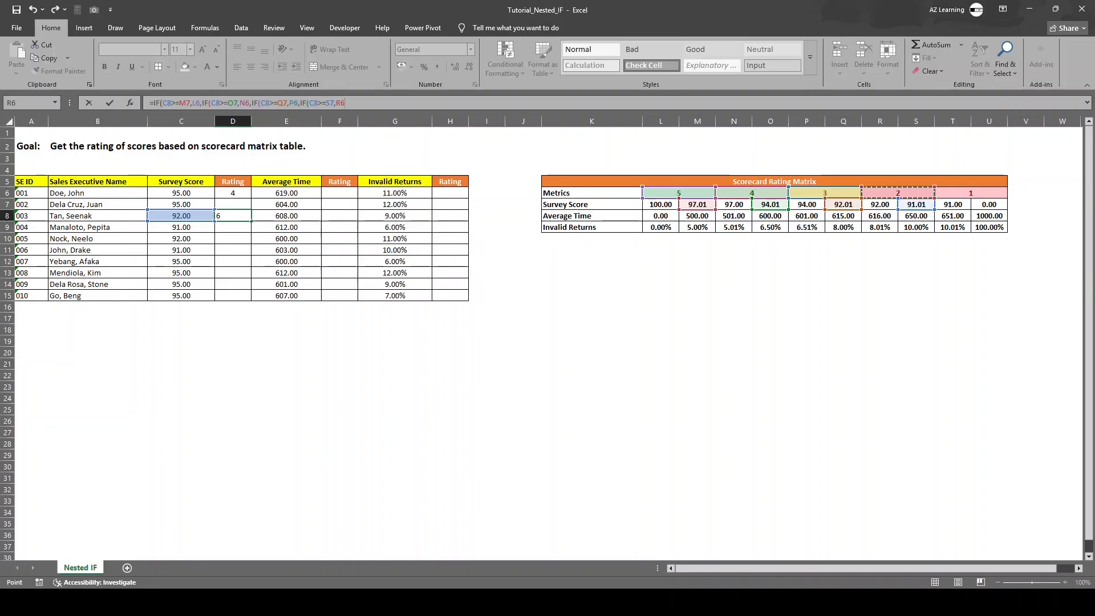
type(",")
left_click(970, 193)
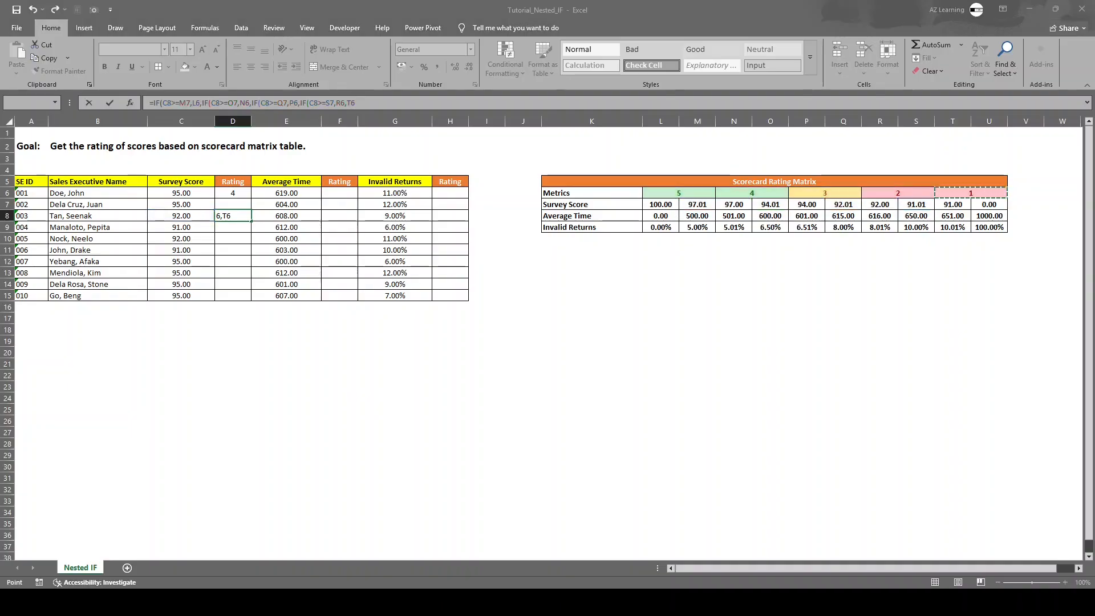
key("Return")
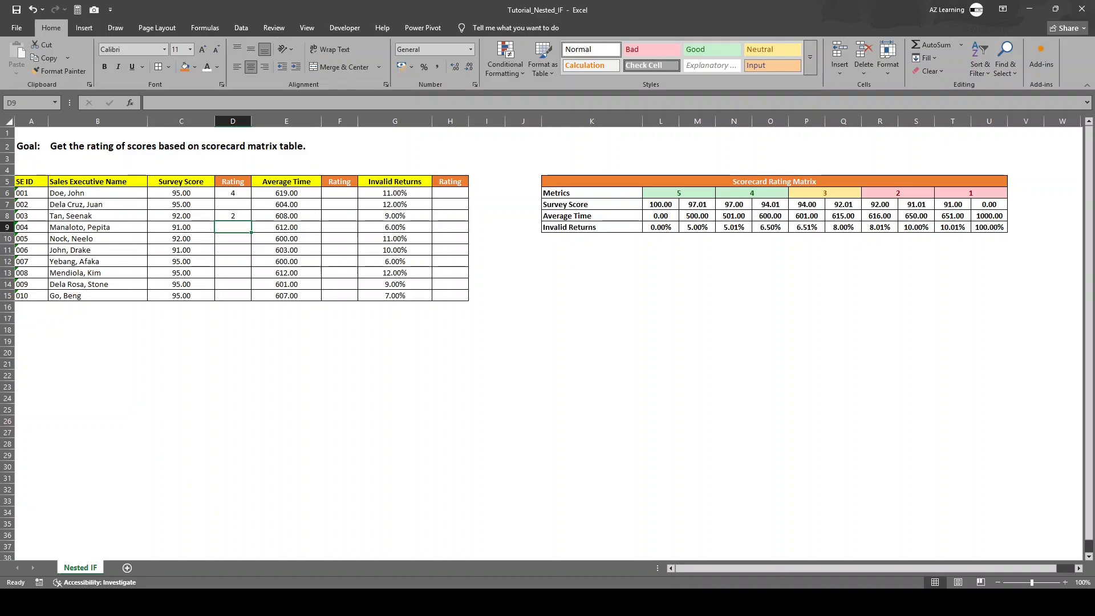
Step: Review the D8 formula and compare it with the survey score ranges for ratings 5 and 1 in the scorecard matrix
left_click(233, 215)
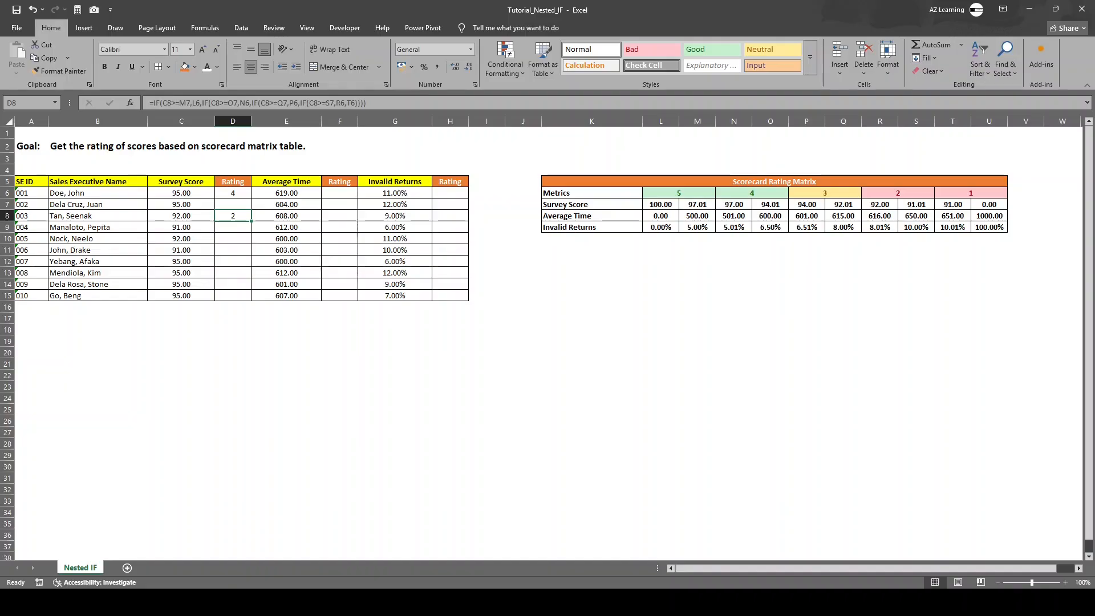
left_click_drag(661, 204, 697, 195)
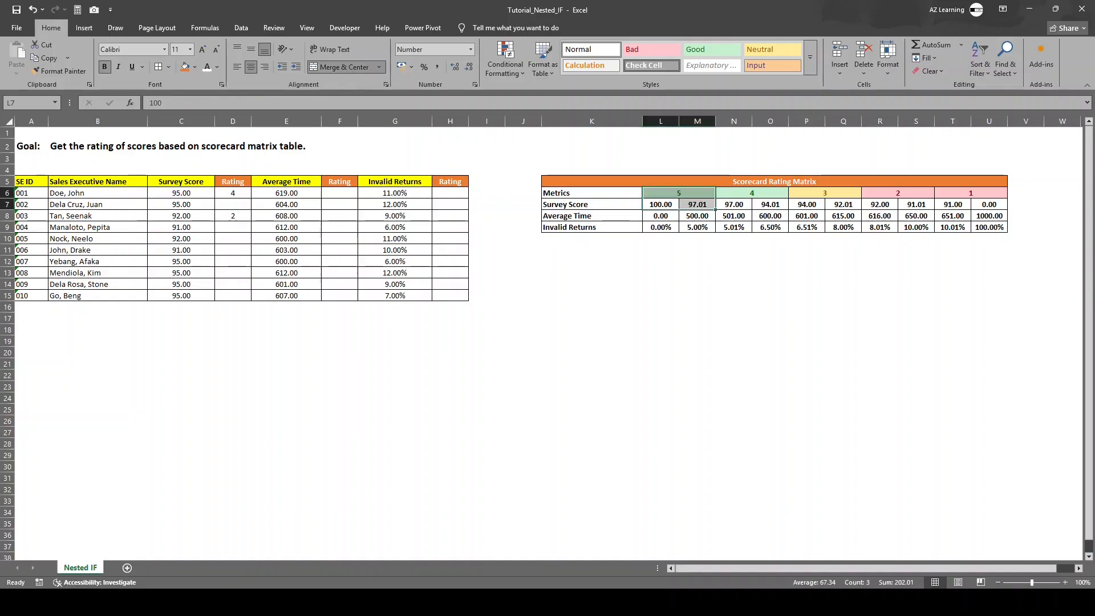
left_click_drag(954, 215, 971, 194)
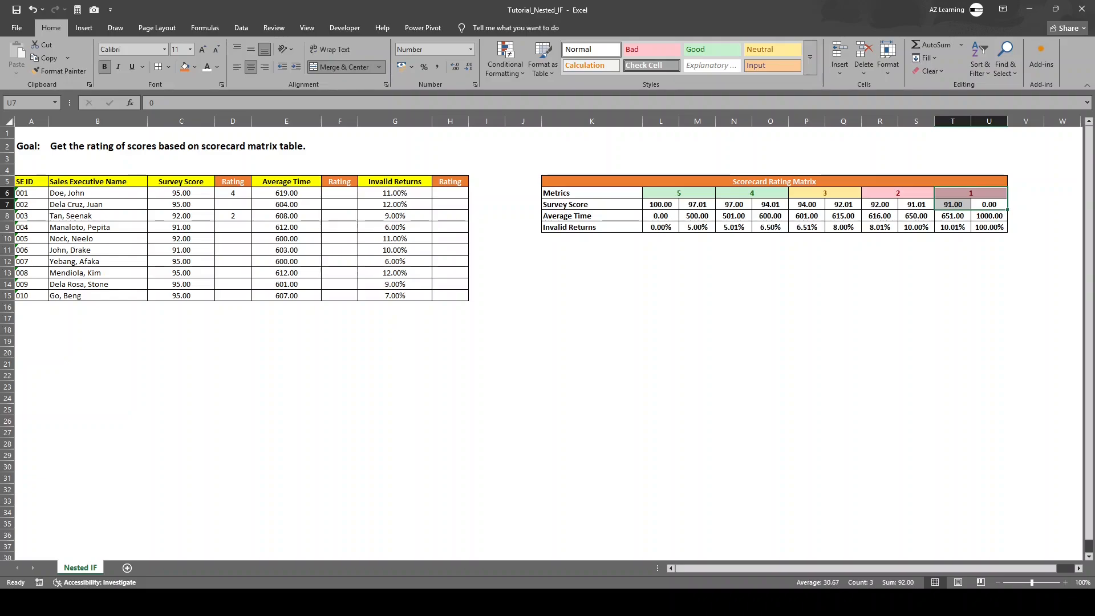
left_click(971, 193)
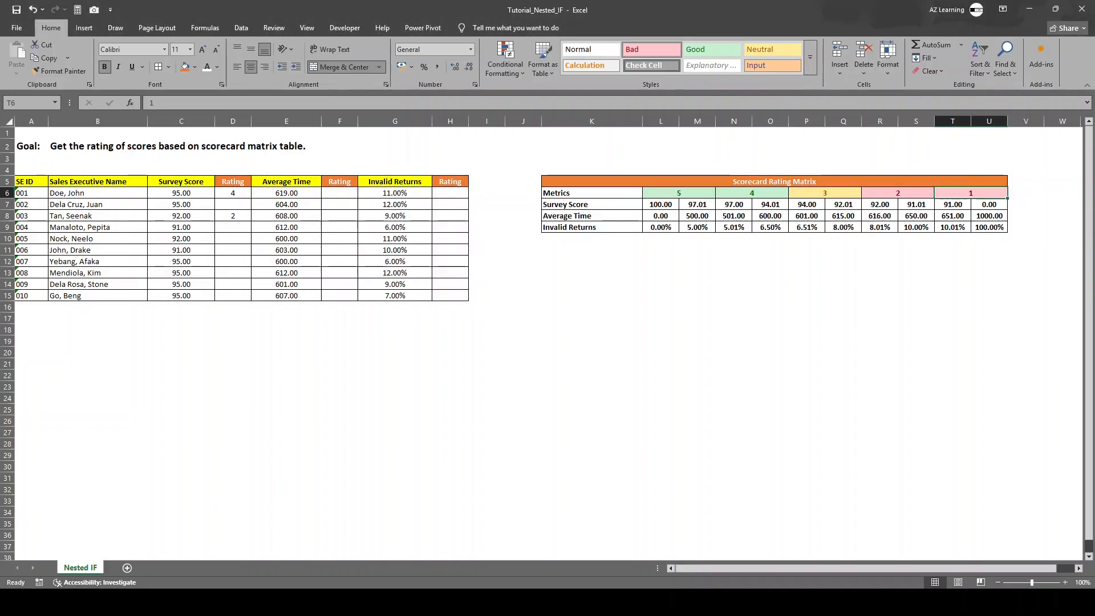
left_click_drag(233, 227, 232, 216)
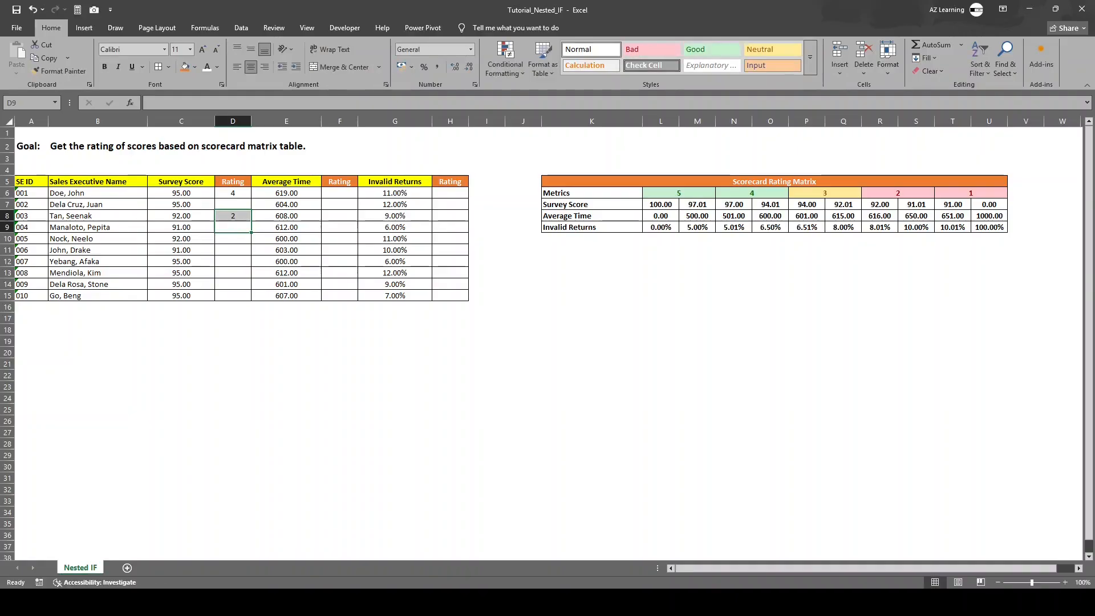
left_click(233, 216)
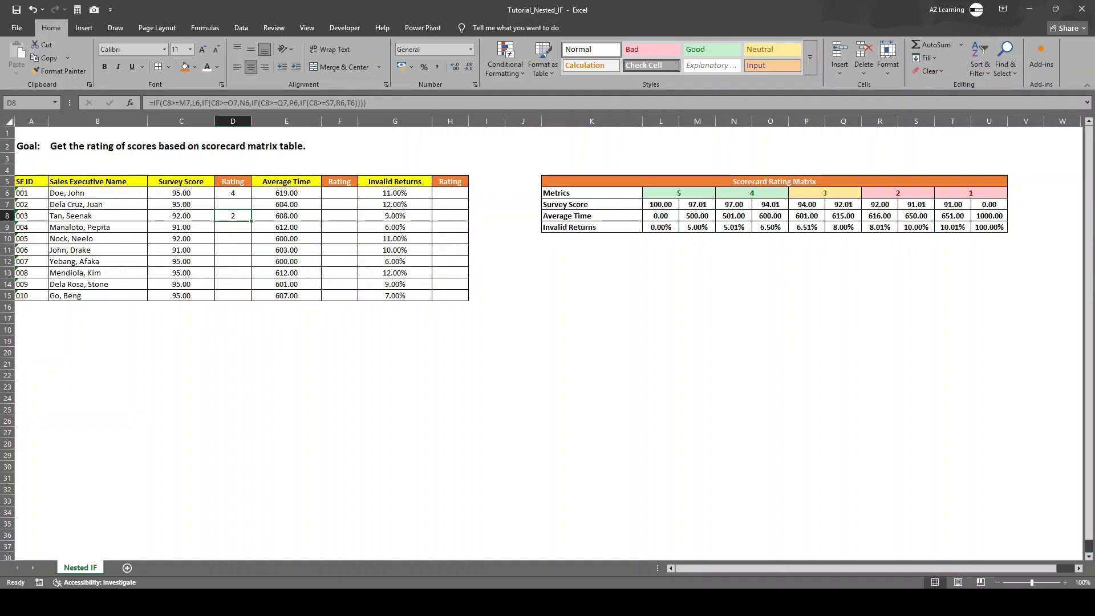
key("Down")
key("Down")
key("Down")
key("Down")
key("Down")
key("Down")
key("Down")
key("Down")
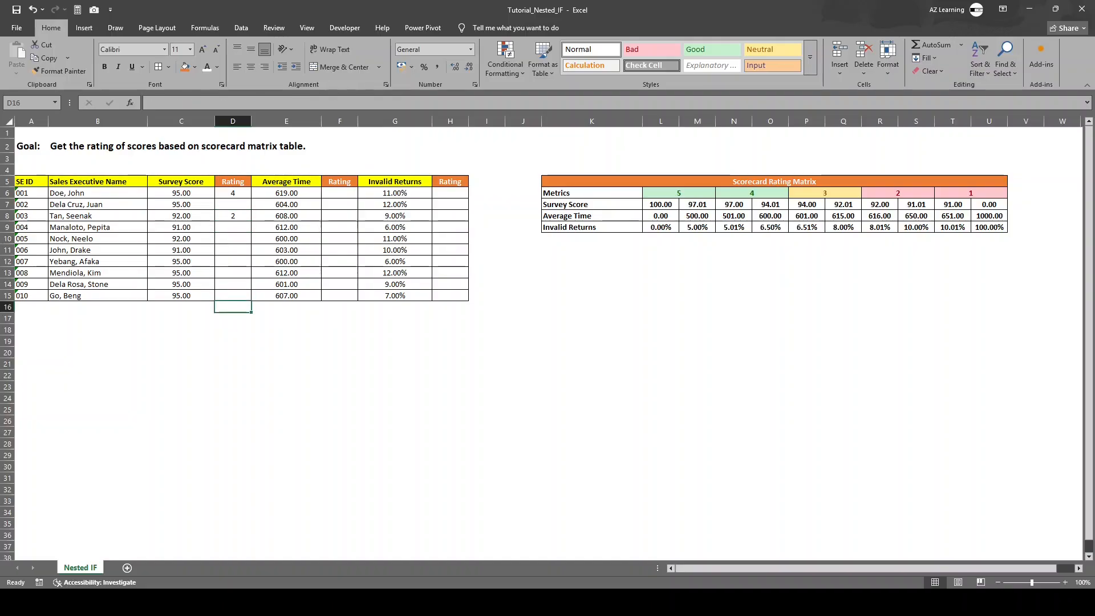
left_click_drag(233, 205, 233, 307)
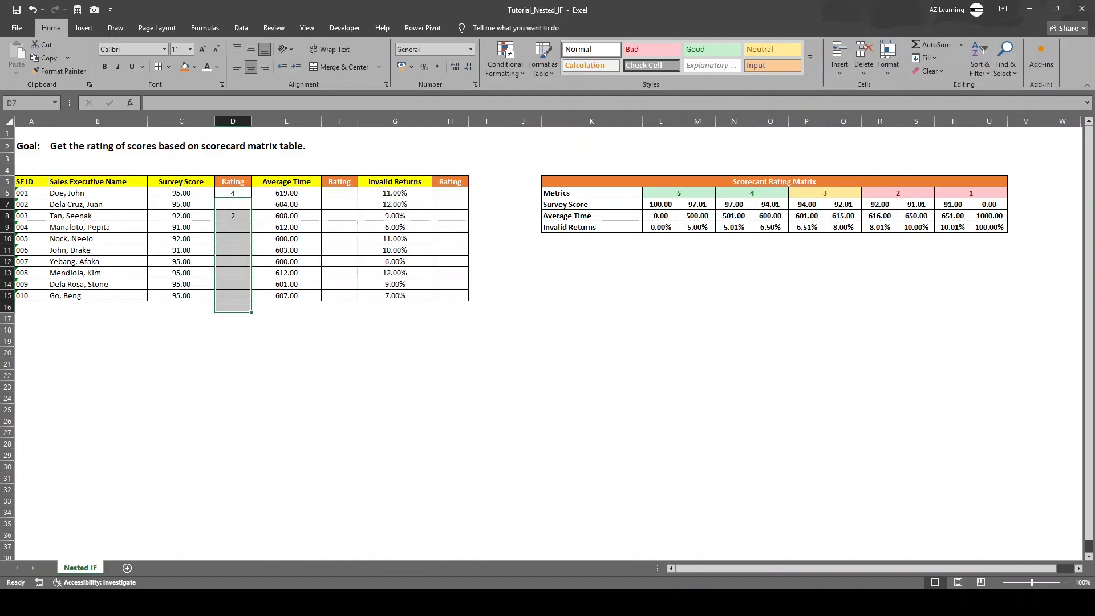
left_click(233, 204)
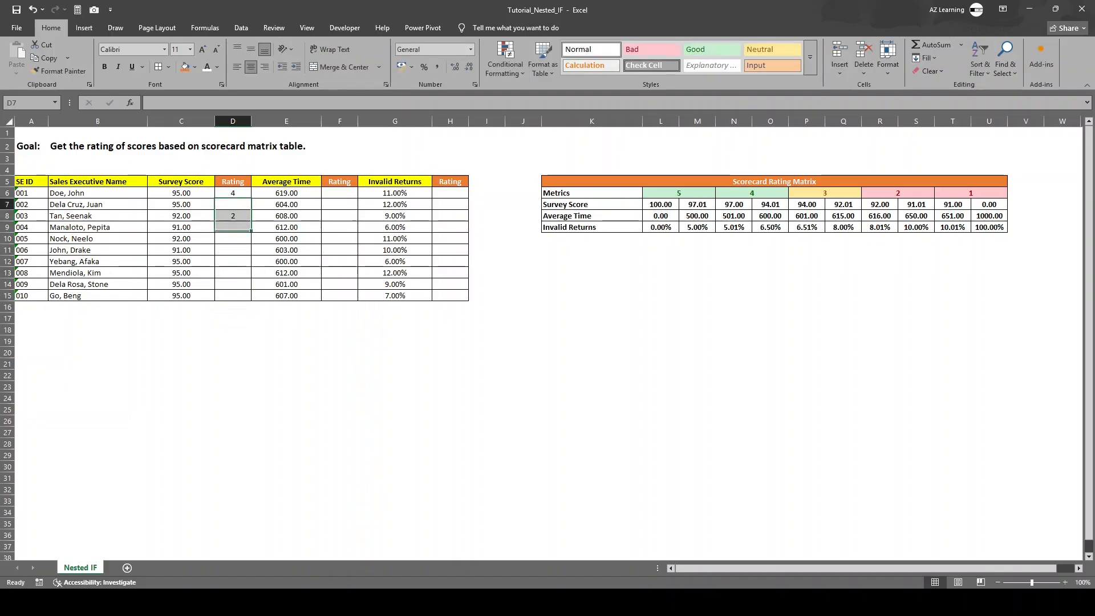
Step: Clear the nested IF formula from cell D8, leaving only D6 filled in the Rating column
left_click(233, 216)
key("BackSpace")
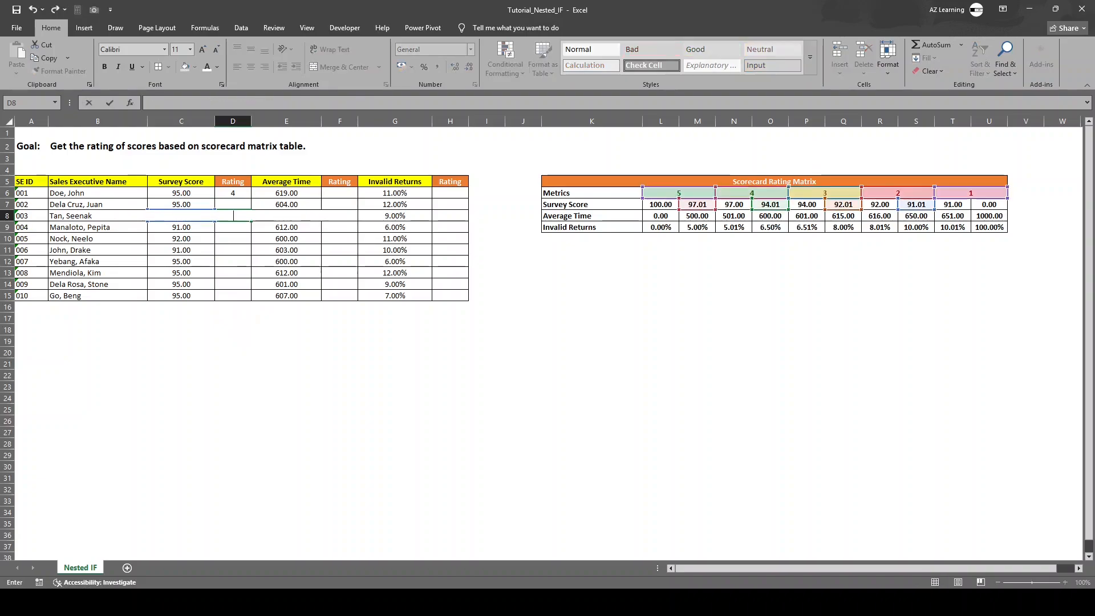
left_click(340, 261)
left_click_drag(233, 205, 233, 285)
left_click_drag(340, 192, 376, 307)
left_click(339, 307)
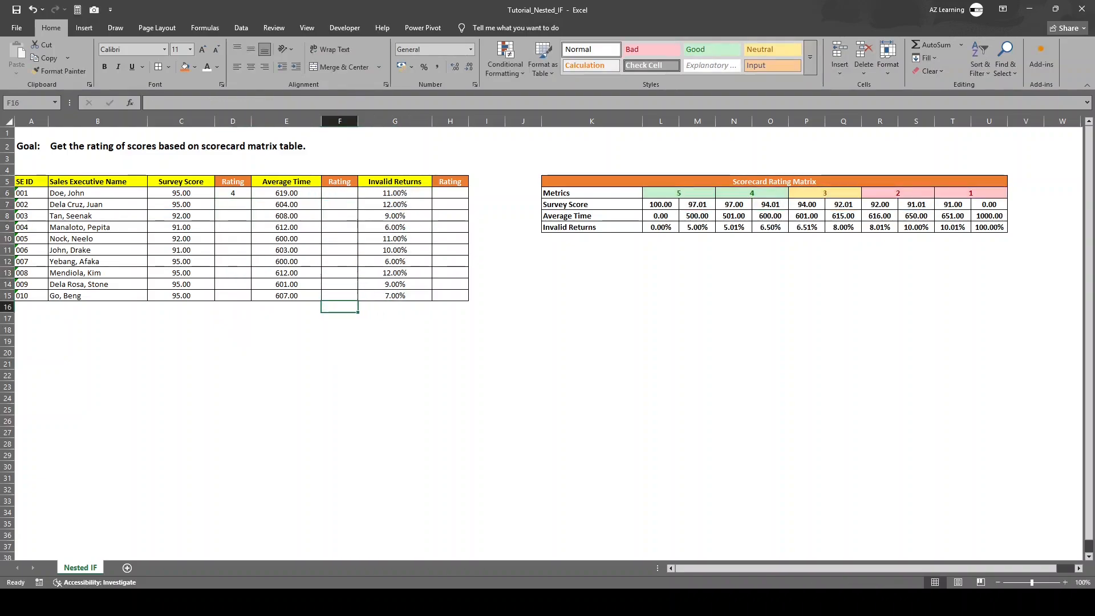
Step: Make the rating 5 and 4 matrix references in the D6 formula absolute: $M$7, $L$6, $O$7 and $N$6
left_click(233, 192)
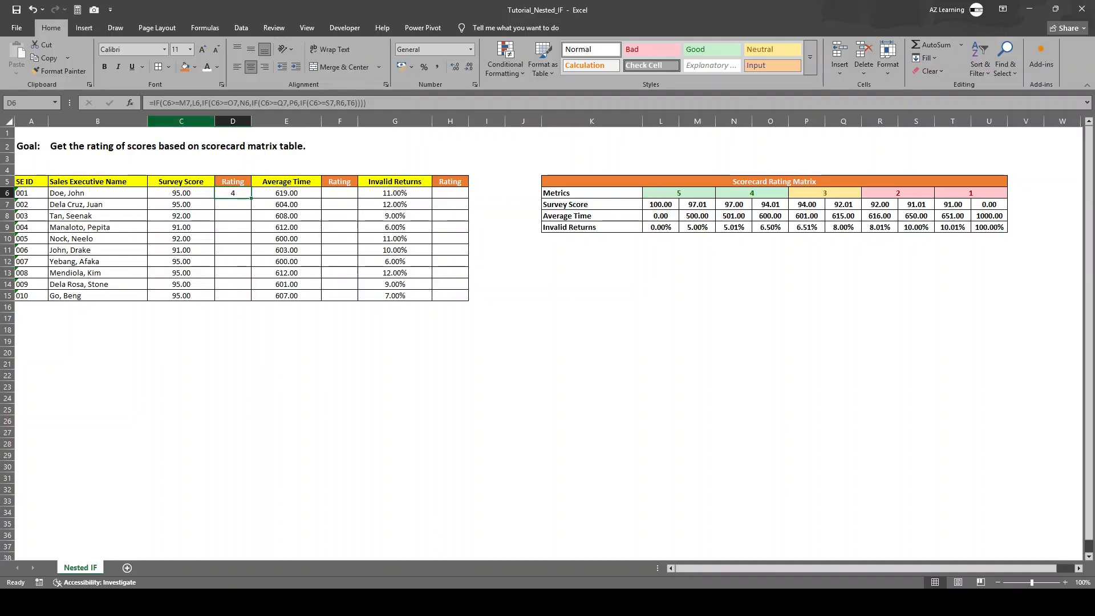
key("F2")
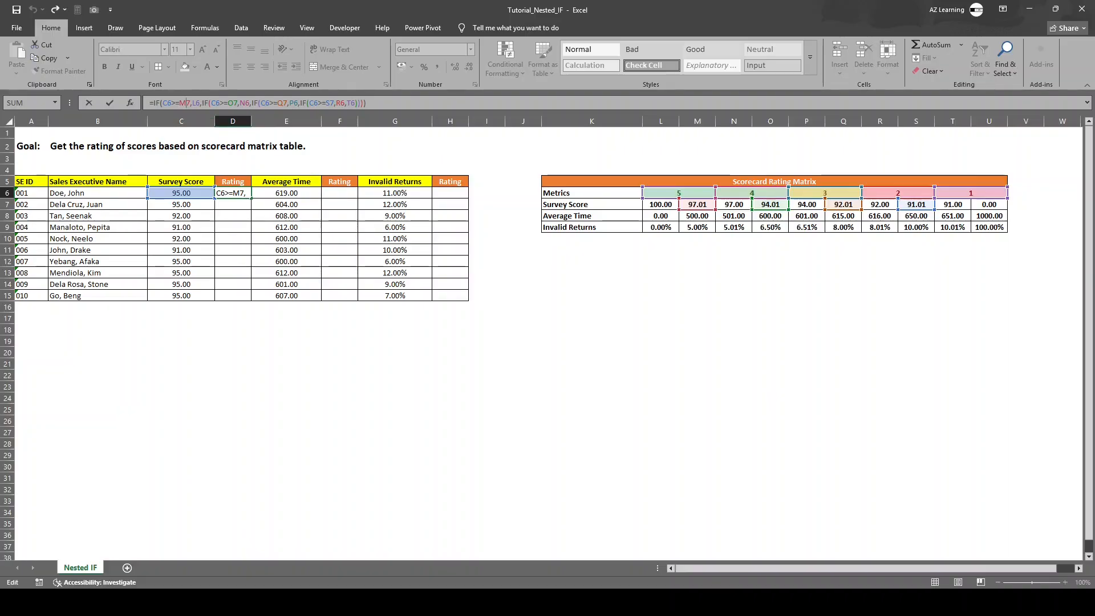
key("F4")
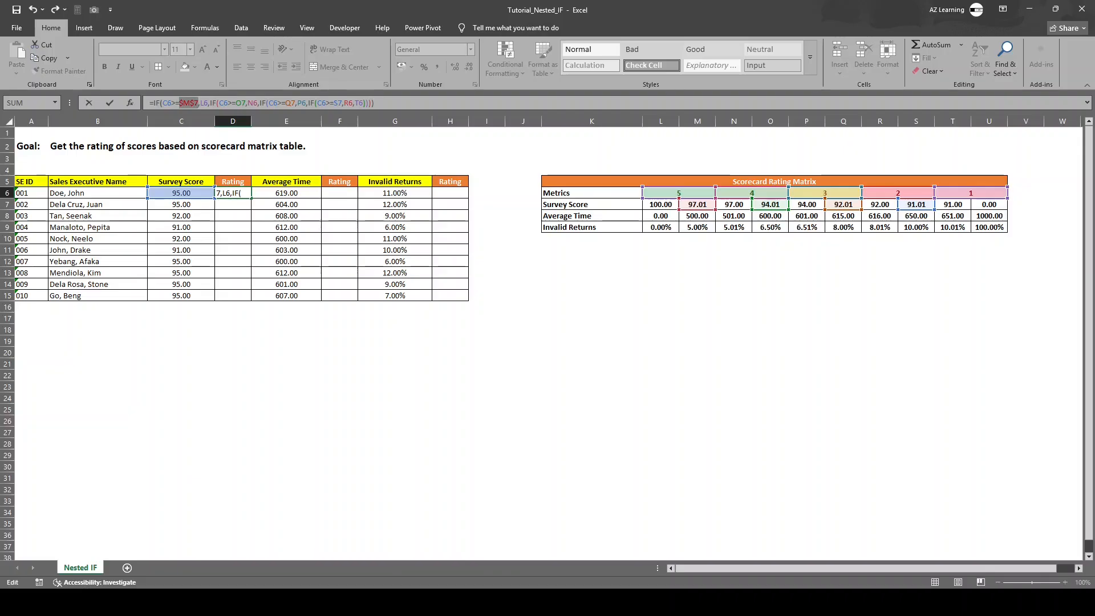
left_click(204, 103)
key("F4")
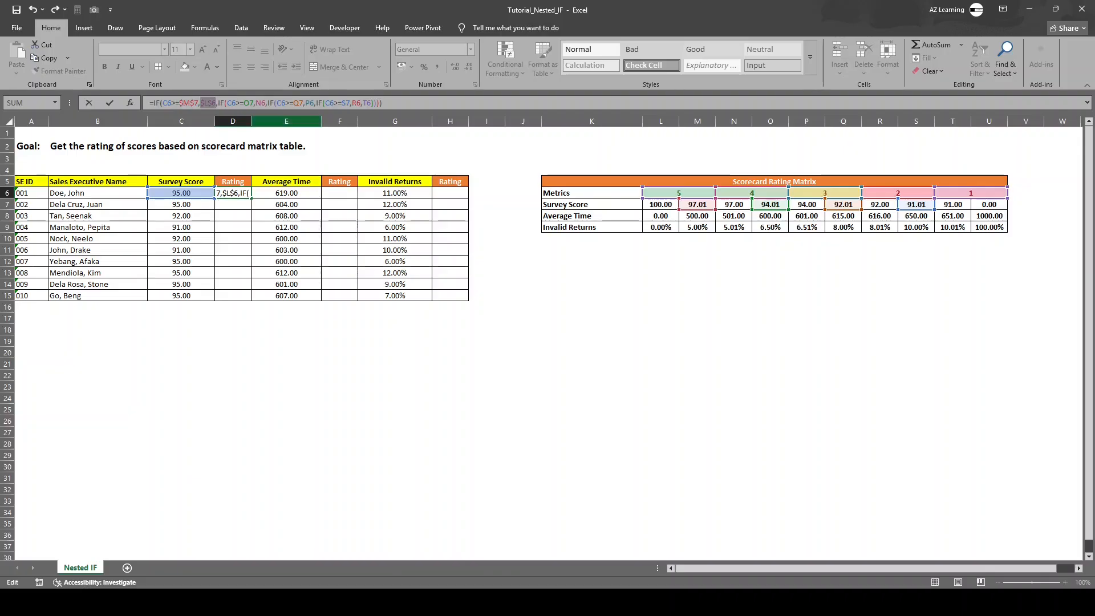
left_click(250, 103)
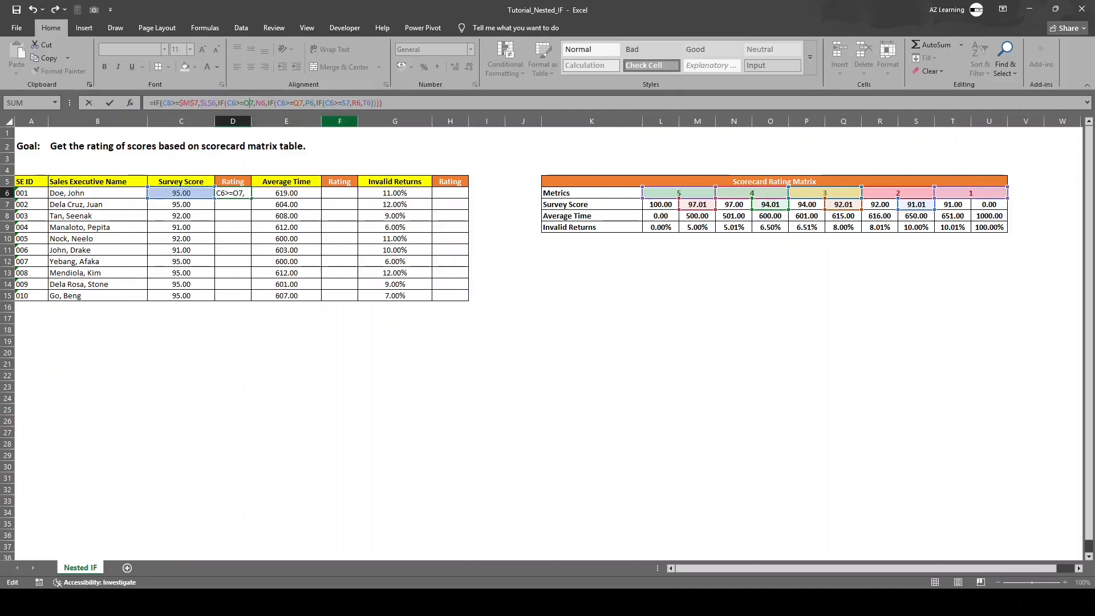
key("F4")
left_click(270, 103)
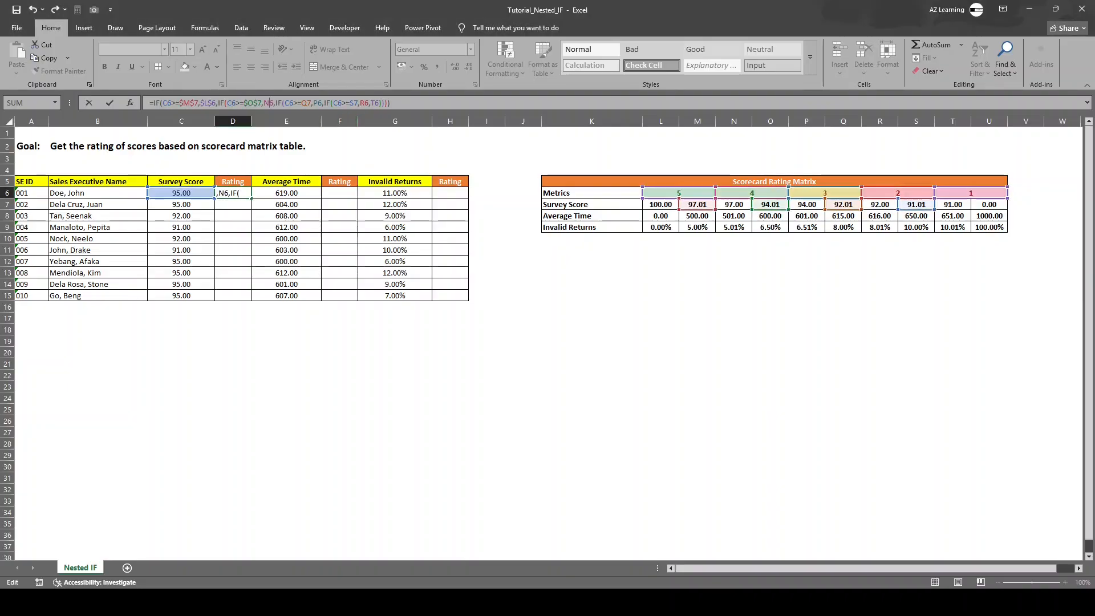
key("F4")
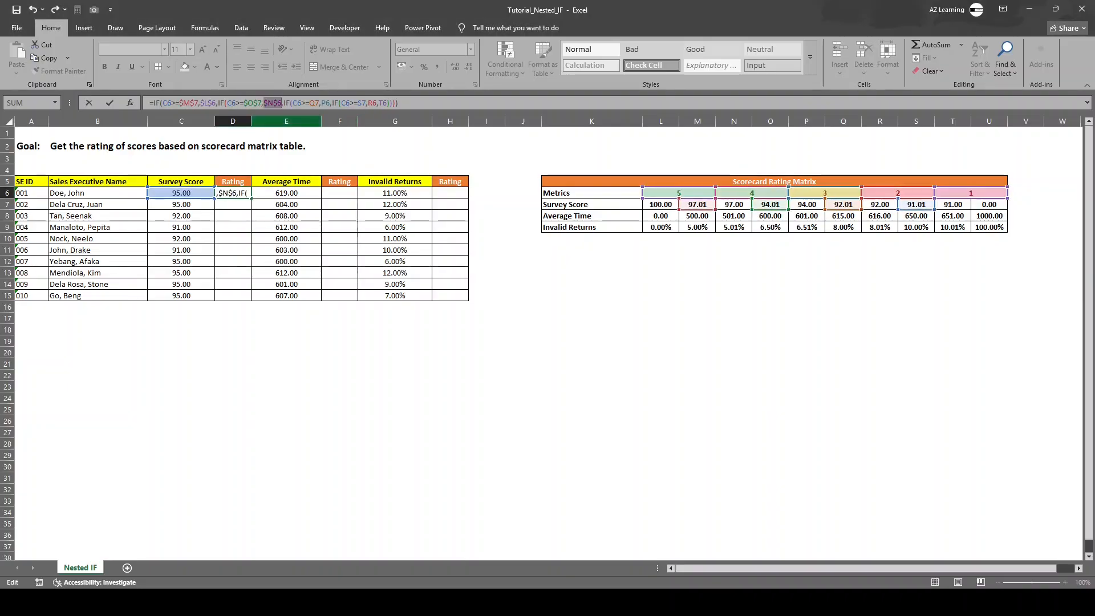
Step: Make the remaining matrix references in the D6 formula absolute: $Q$7, $P$6, $S$7, $R$6 and $T$6
left_click(314, 104)
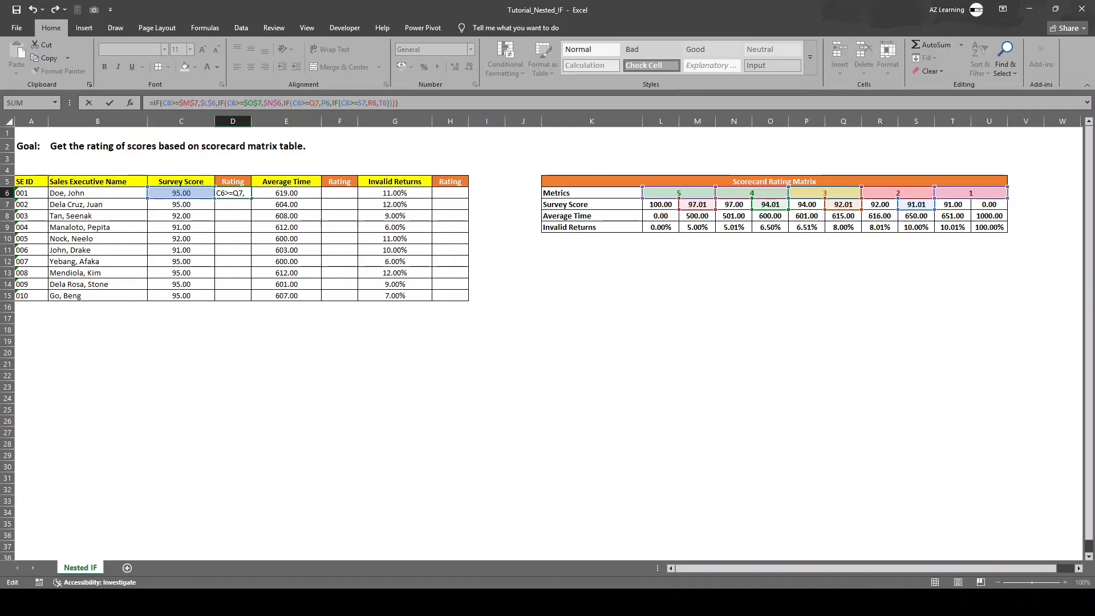
key("F4")
left_click(334, 103)
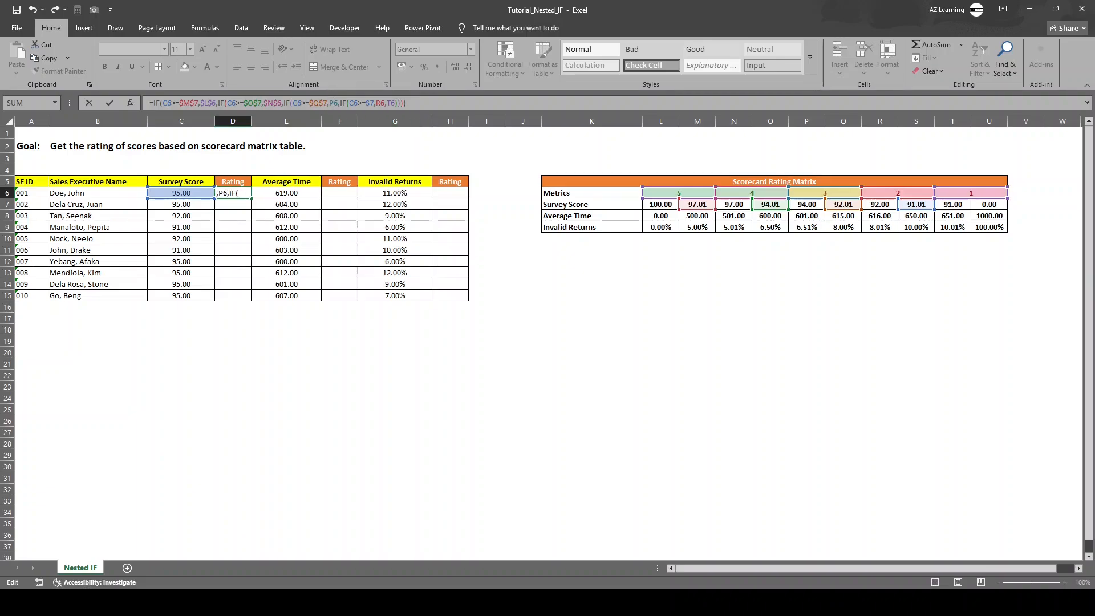
key("F4")
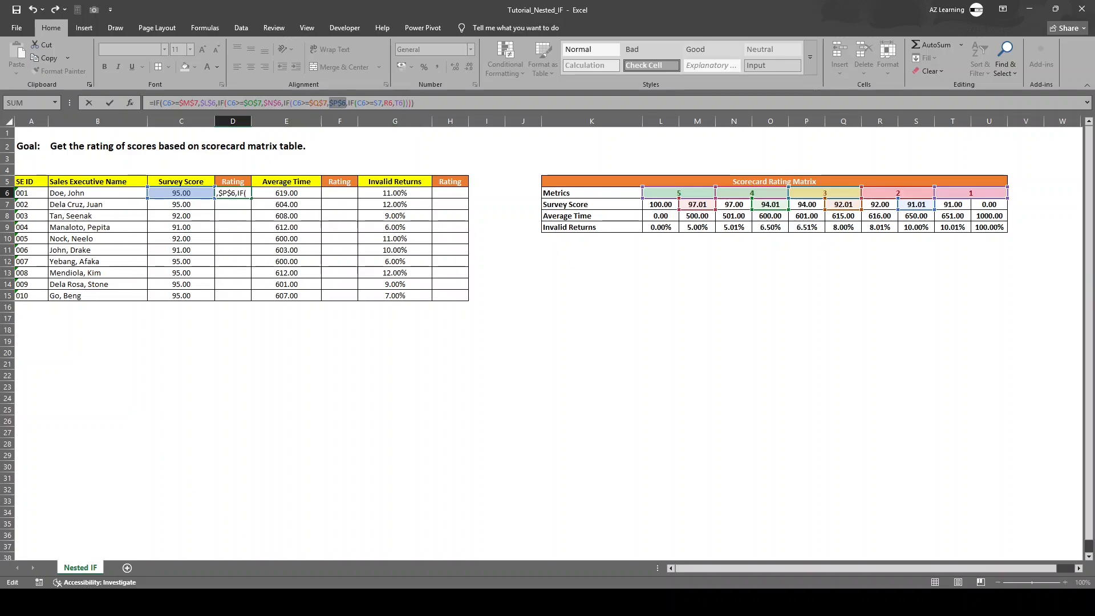
left_click(378, 104)
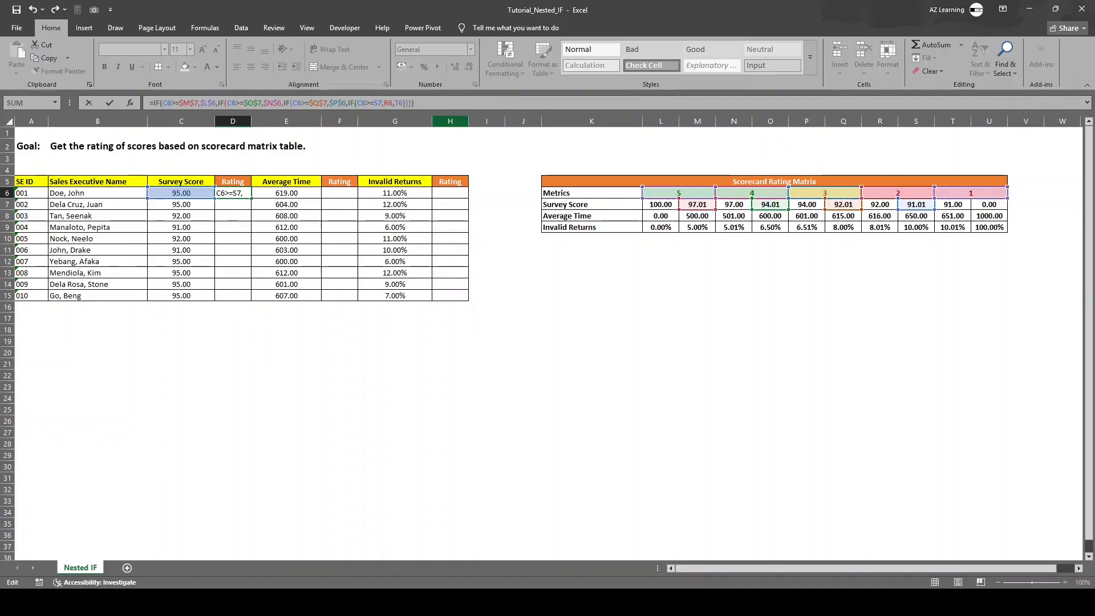
key("F4")
left_click(401, 104)
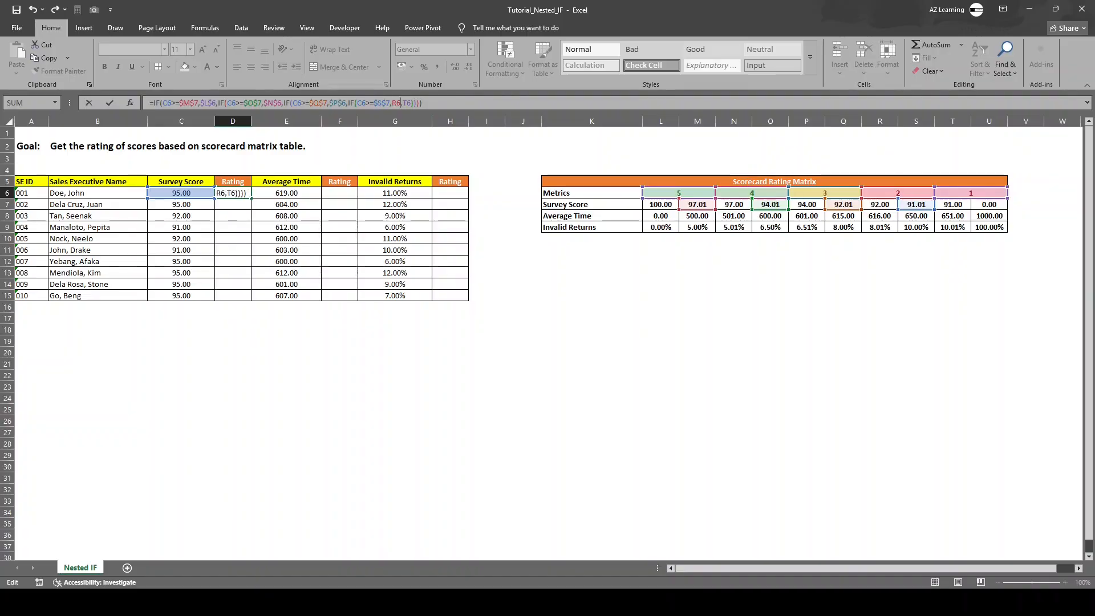
key("F4")
left_click(411, 103)
key("F4")
key("Return")
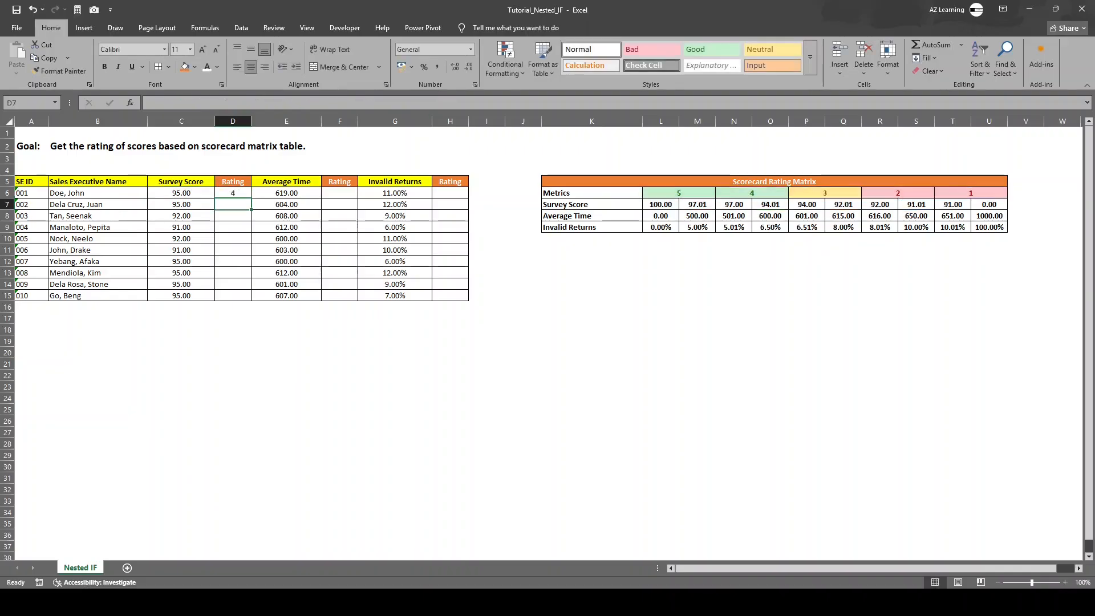
Step: Fill the D6 formula down the survey score Rating column to D15
left_click(232, 193)
double_click(251, 199)
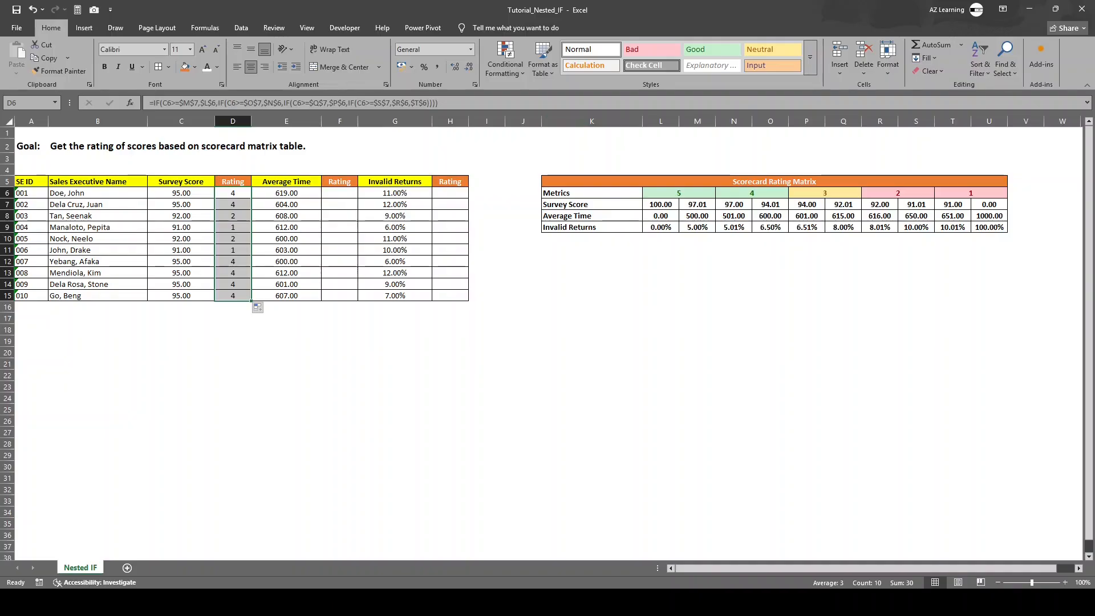
left_click(971, 193)
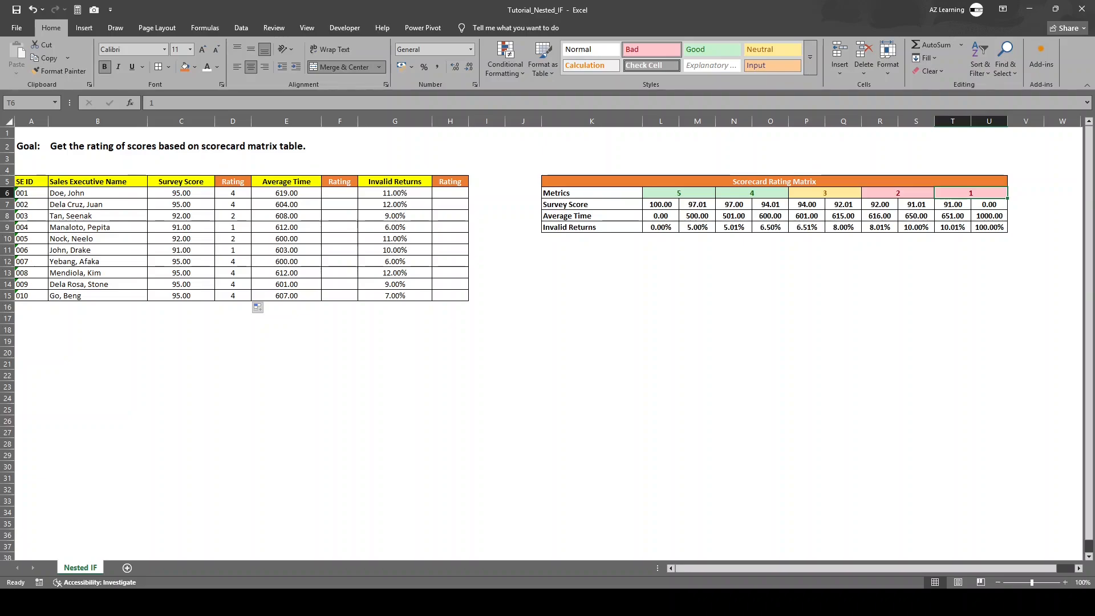
left_click(592, 296)
type("=IF(")
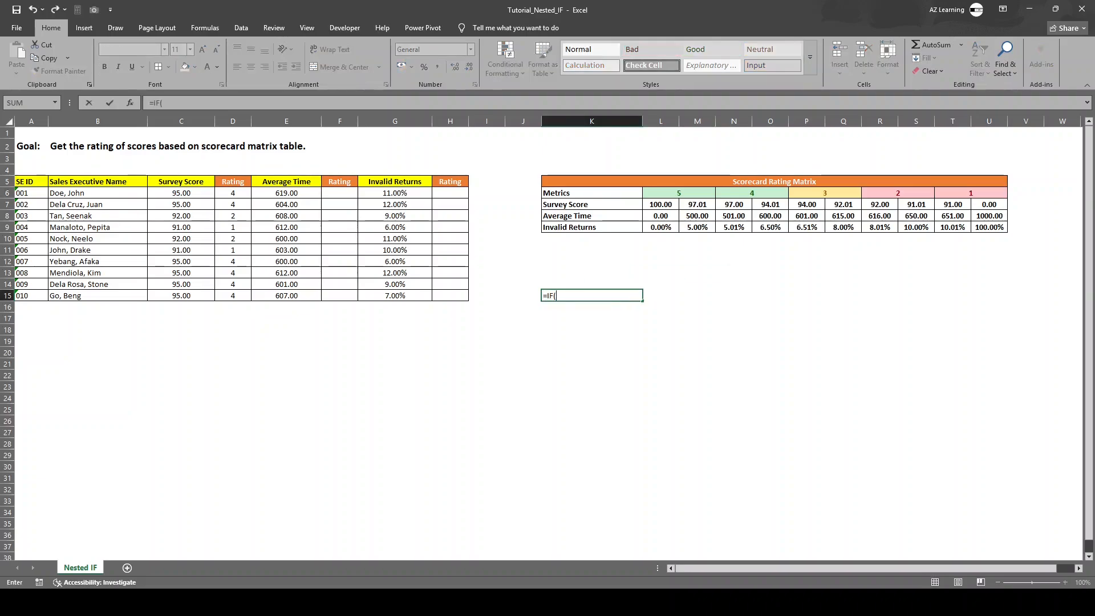
key("Escape")
Step: Replace $T$6 with "-" as the final value if false in the D6 formula
left_click(233, 193)
key("F2")
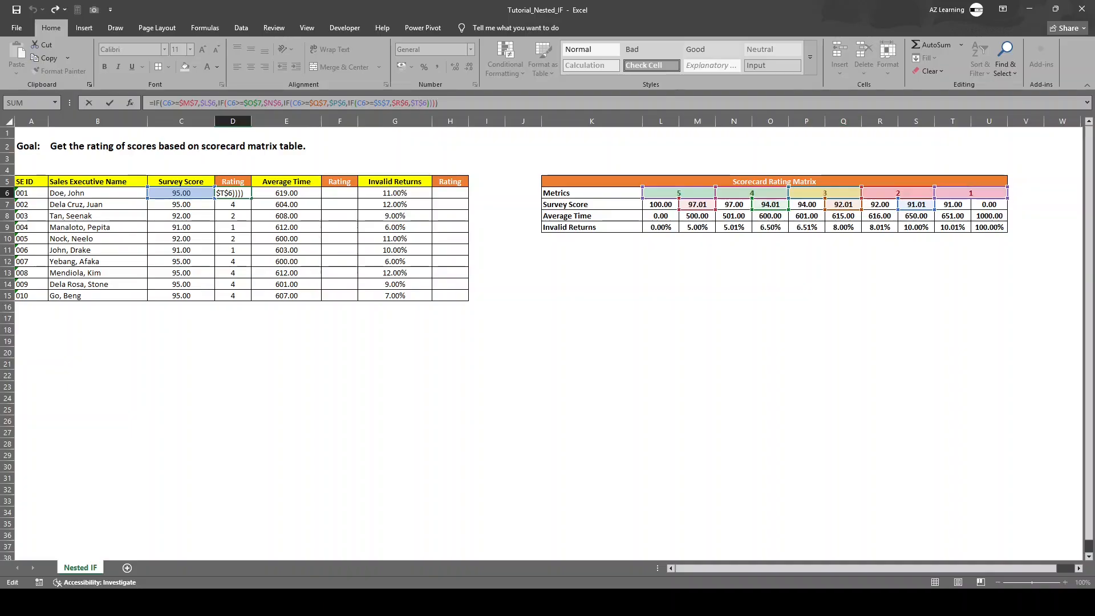
left_click(430, 103)
key("BackSpace")
key("BackSpace")
key("BackSpace")
key("BackSpace")
type("\"-\"")
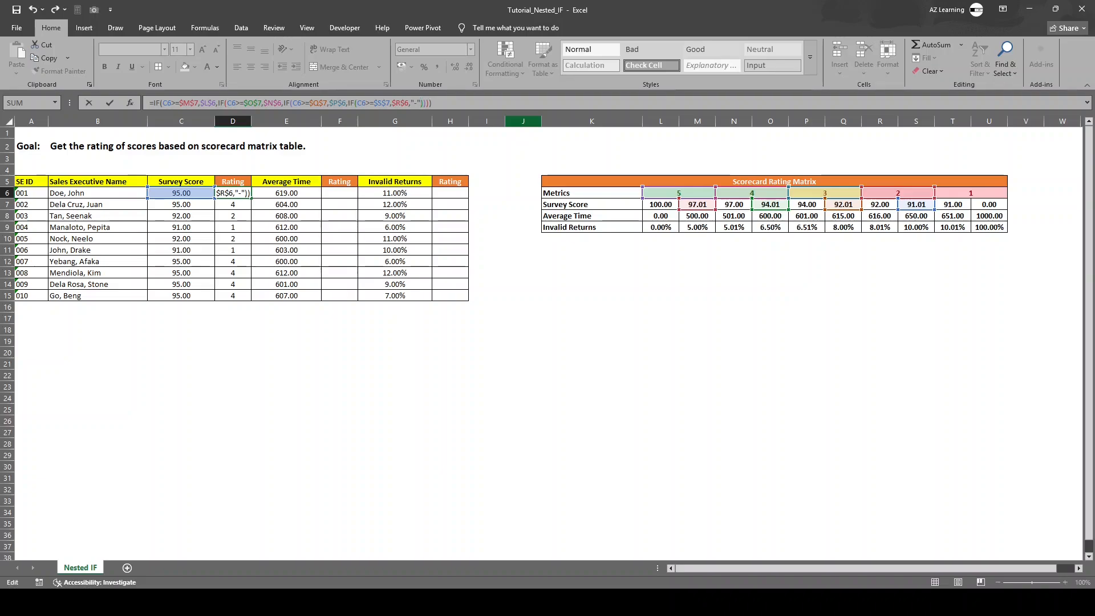
key("Return")
Step: Fill the "-" version of the D6 formula down to D15 and check the ratings in D9 and D11
left_click(232, 193)
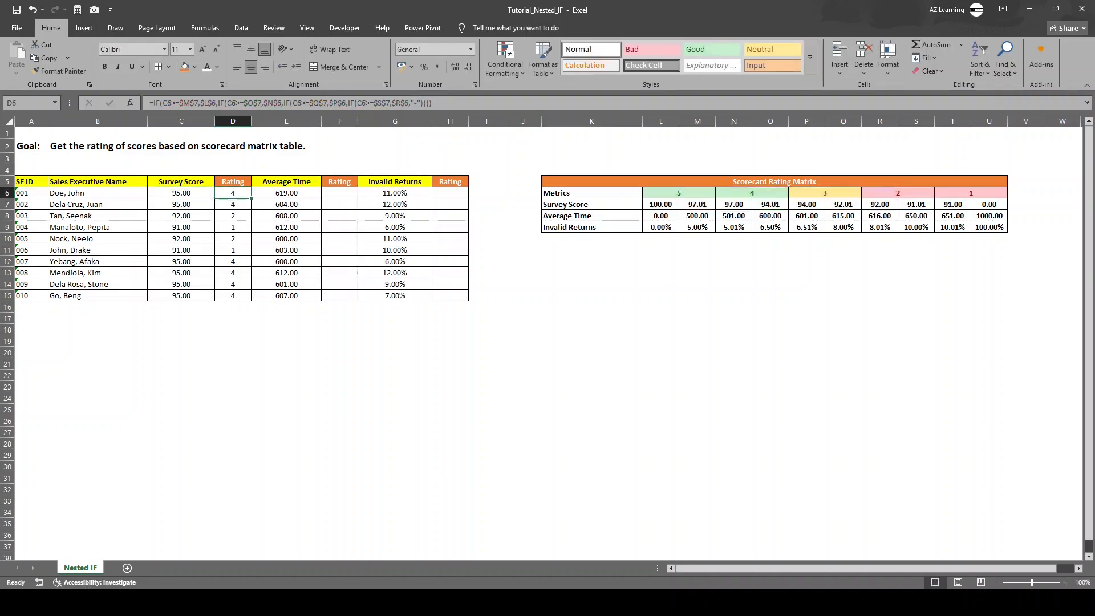
double_click(251, 199)
left_click_drag(233, 227, 181, 227)
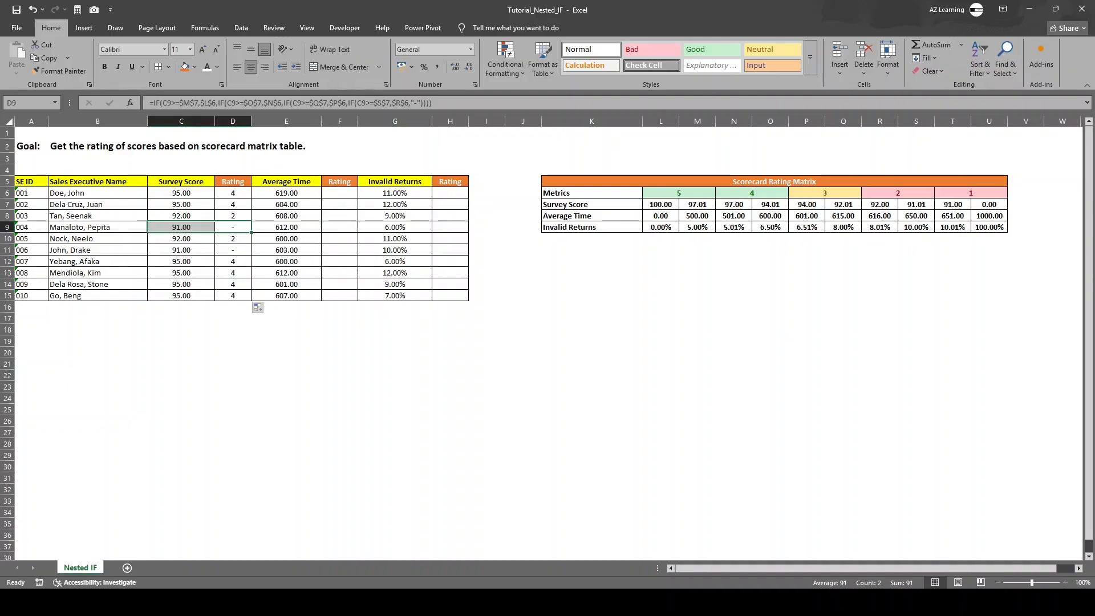
left_click(233, 227)
left_click(232, 250)
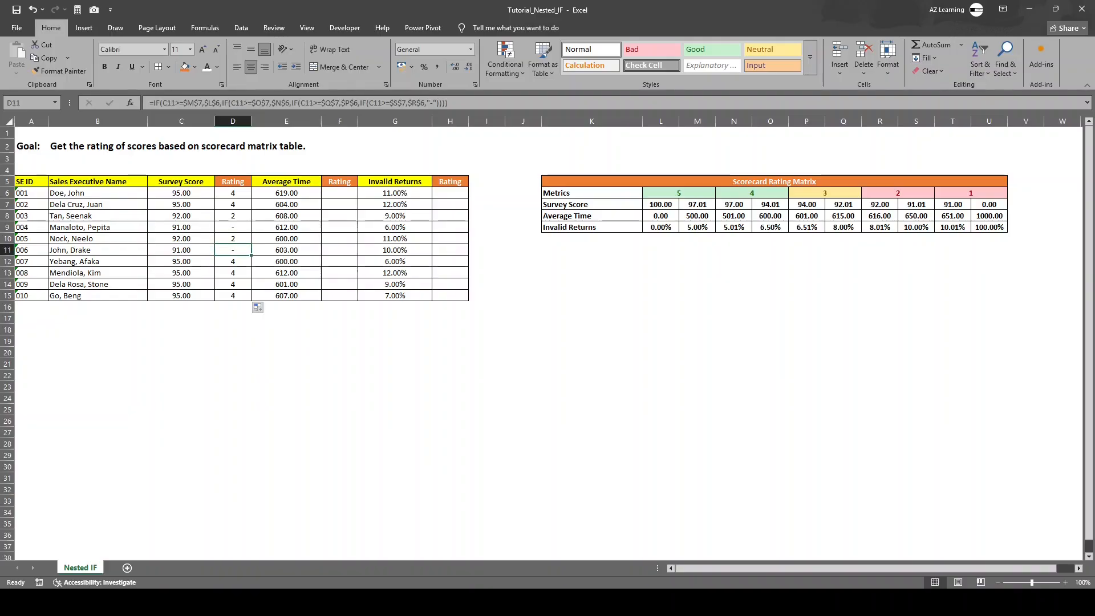
left_click(233, 227)
left_click(233, 193)
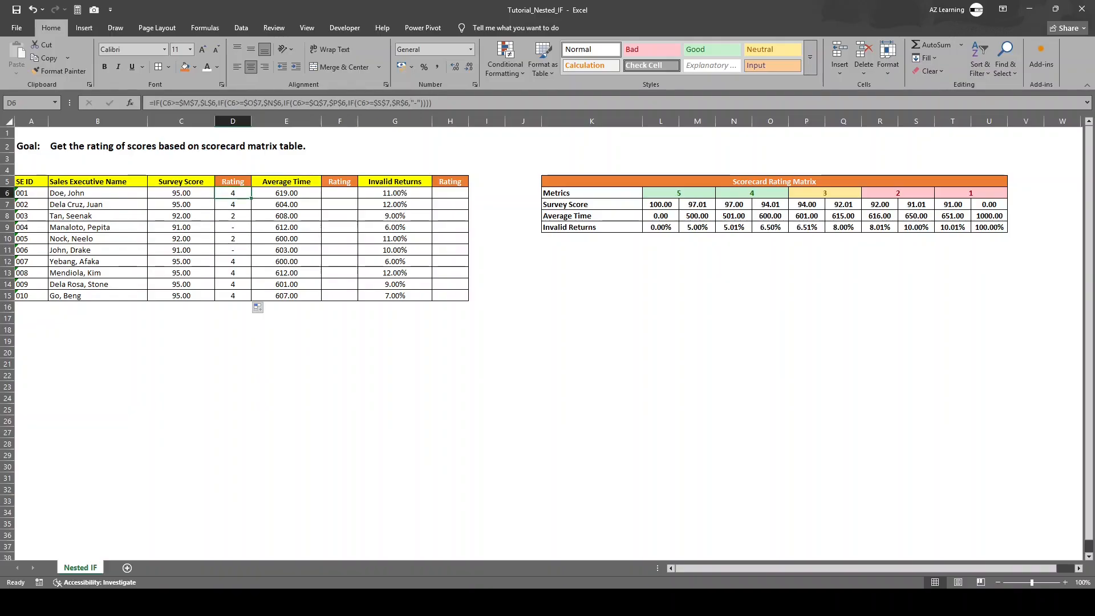
Step: Replace "-" in the D6 formula with the absolute reference $T$6 for rating 1
left_click(420, 103)
key("BackSpace")
key("BackSpace")
key("BackSpace")
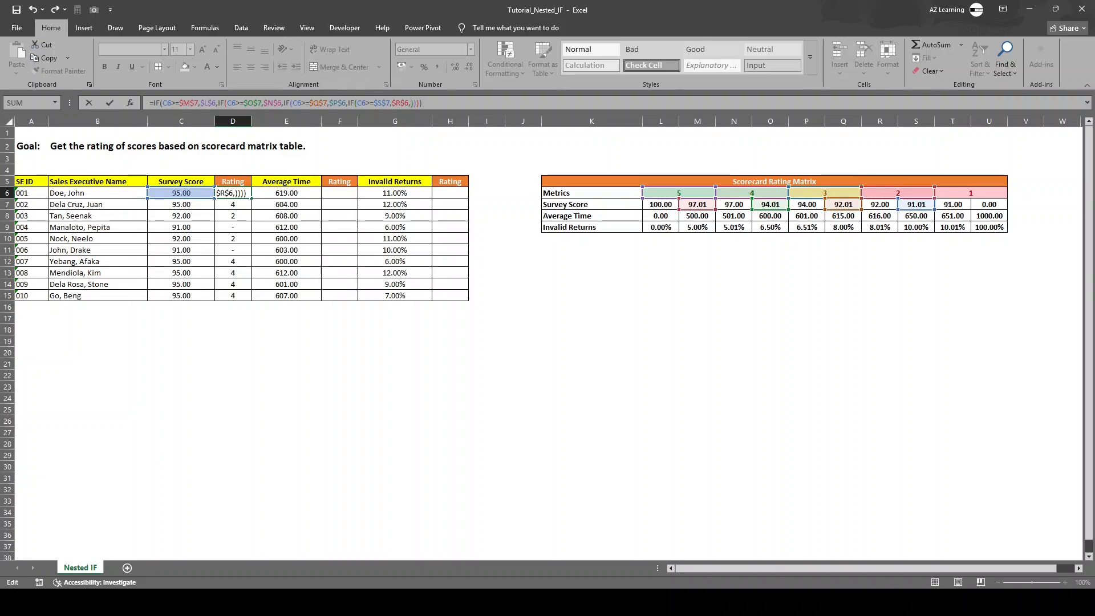
left_click(971, 193)
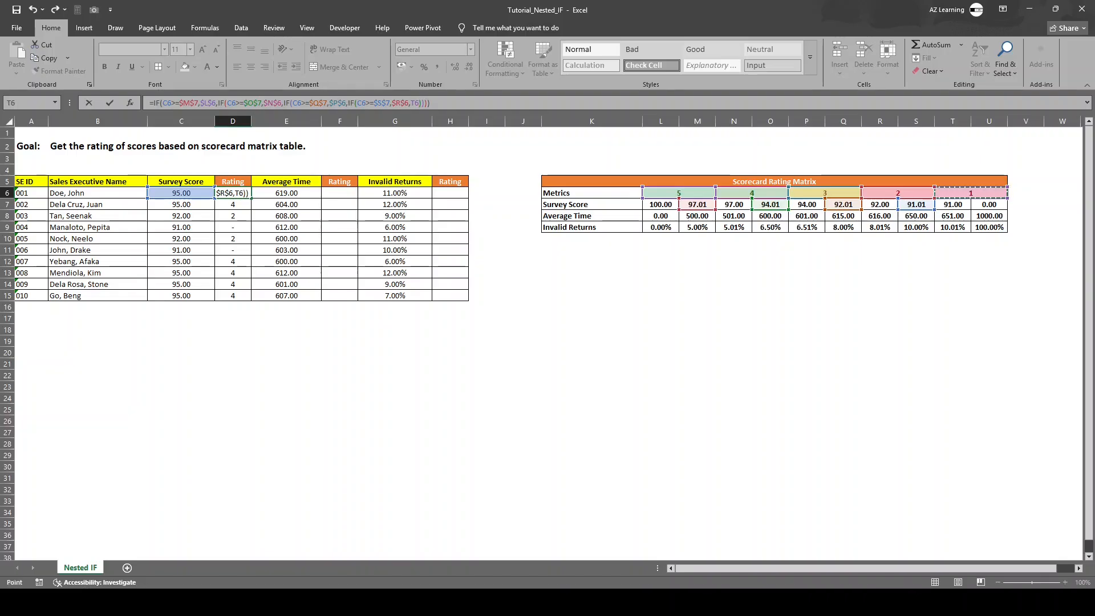
key("Return")
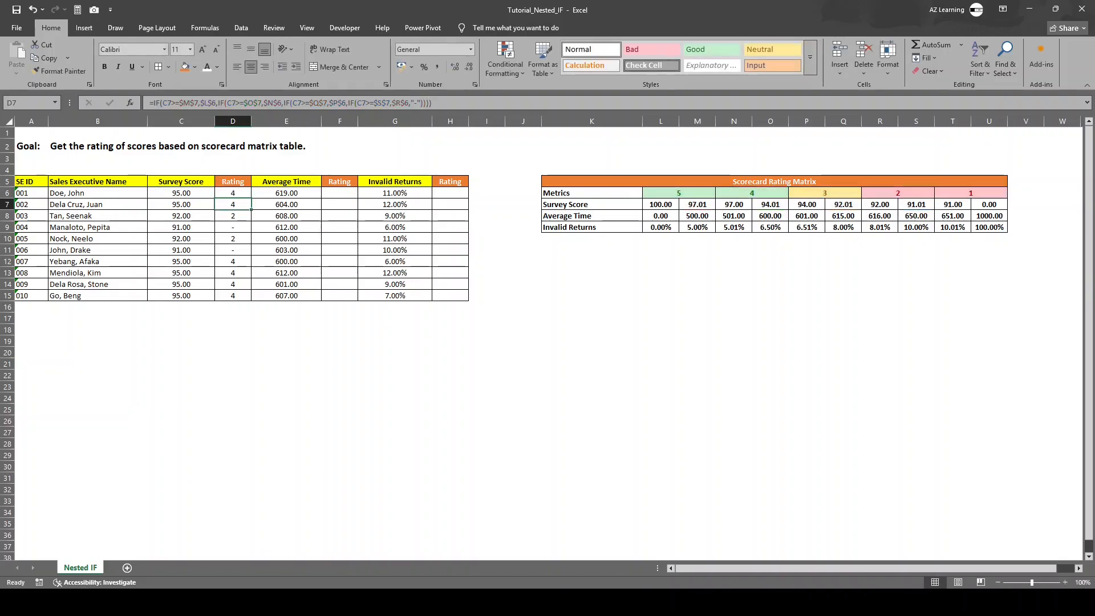
Step: Fill the corrected D6 formula down the Rating column to D15, replacing the "-" versions
left_click(989, 215)
left_click(233, 192)
left_click_drag(251, 198, 251, 199)
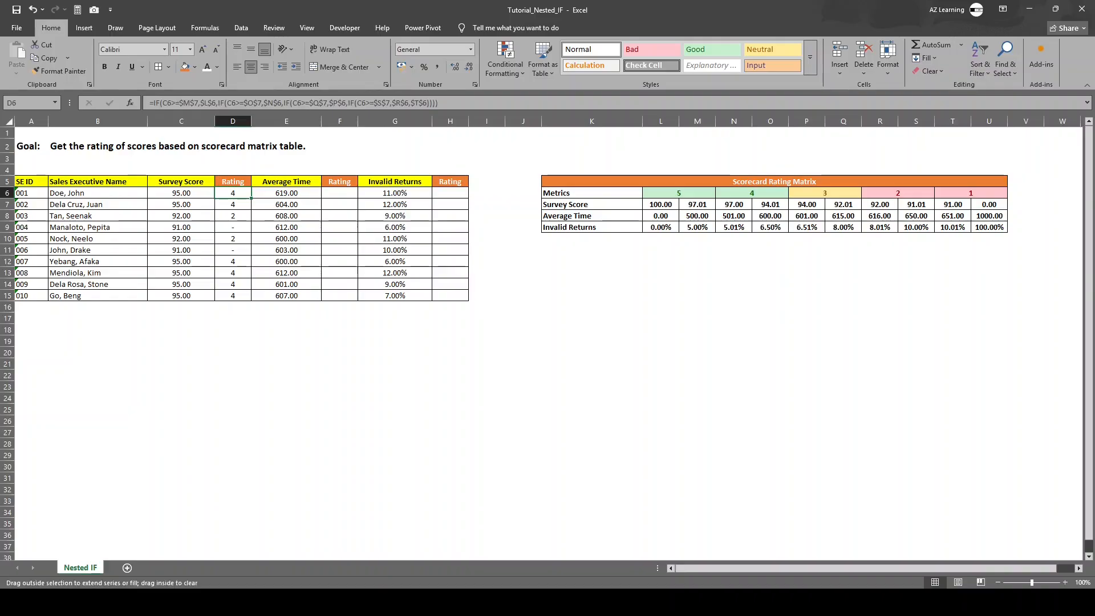
double_click(251, 198)
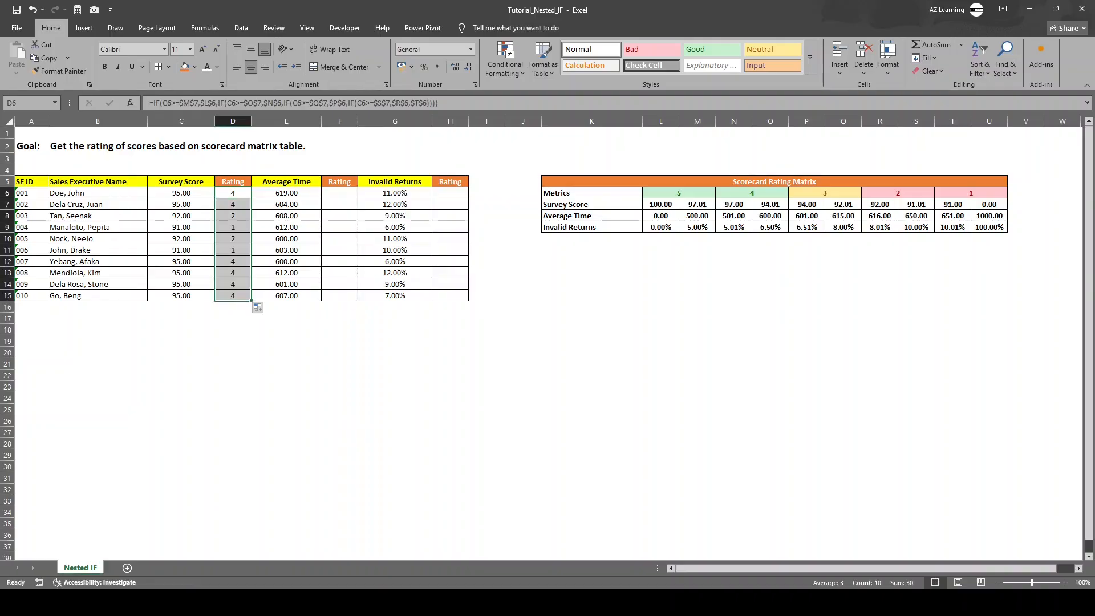
Step: Start an IF formula in F6 that returns rating L6 when the average time E6 is less than or equal to M8
left_click(340, 193)
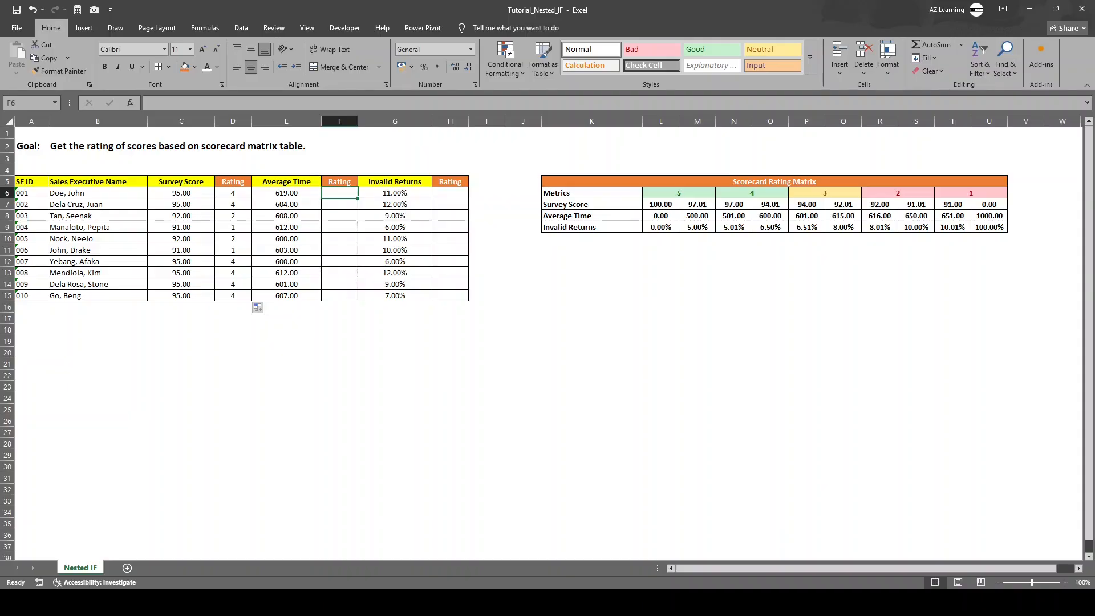
type("=")
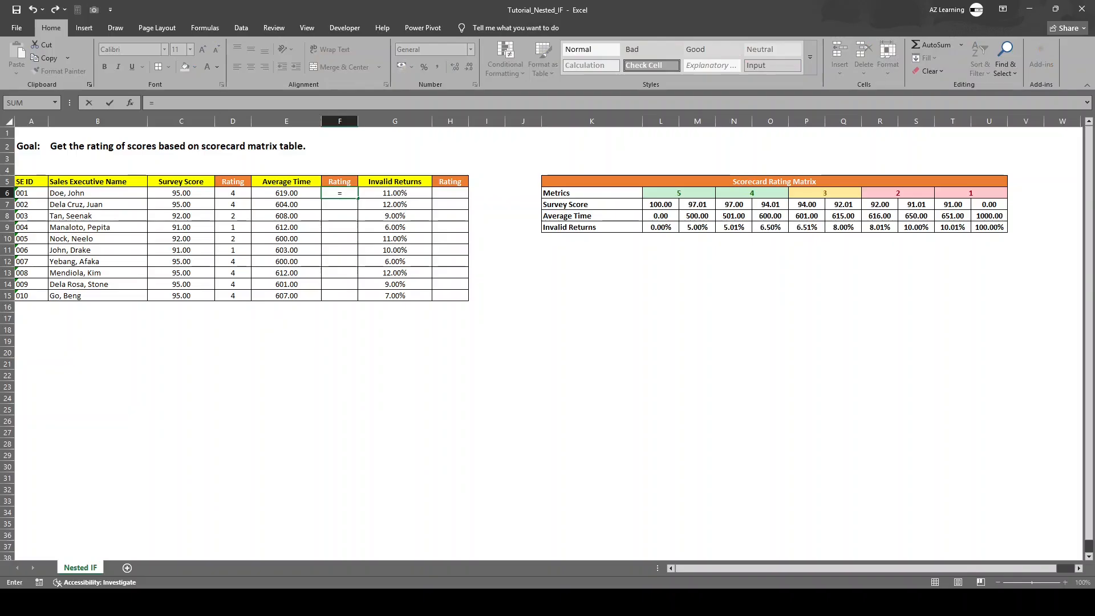
key("BackSpace")
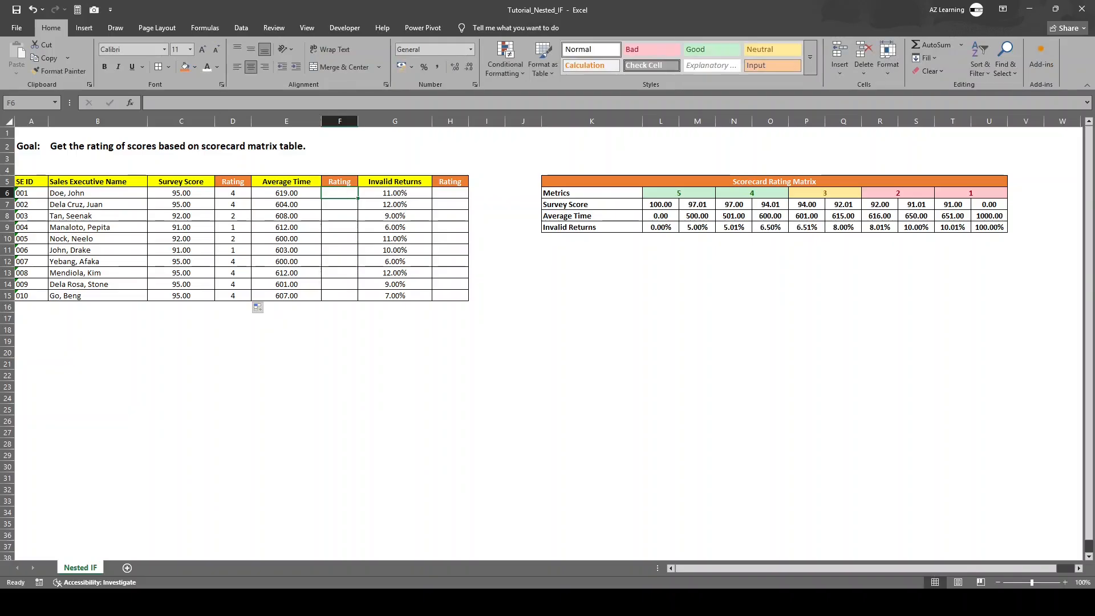
type("=")
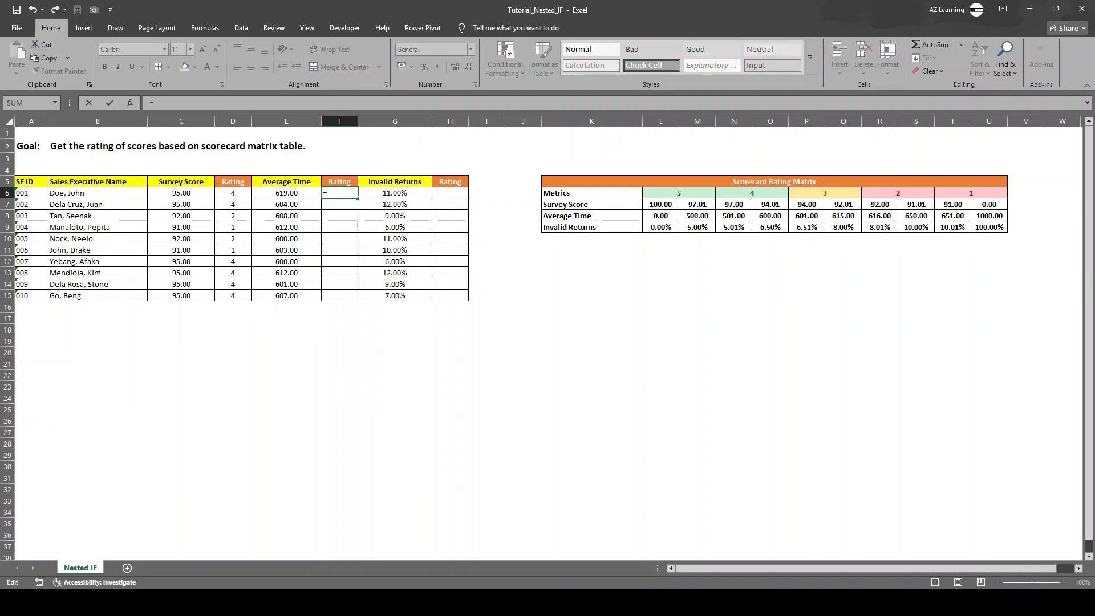
type("IF(")
left_click(286, 193)
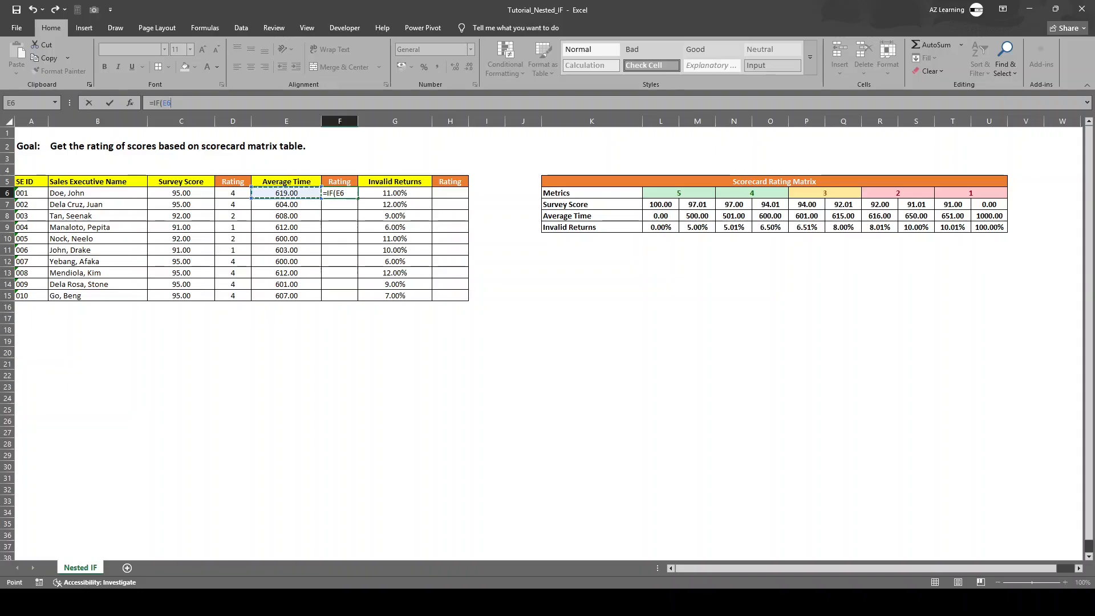
type("<=")
left_click(697, 216)
type(",")
left_click(678, 193)
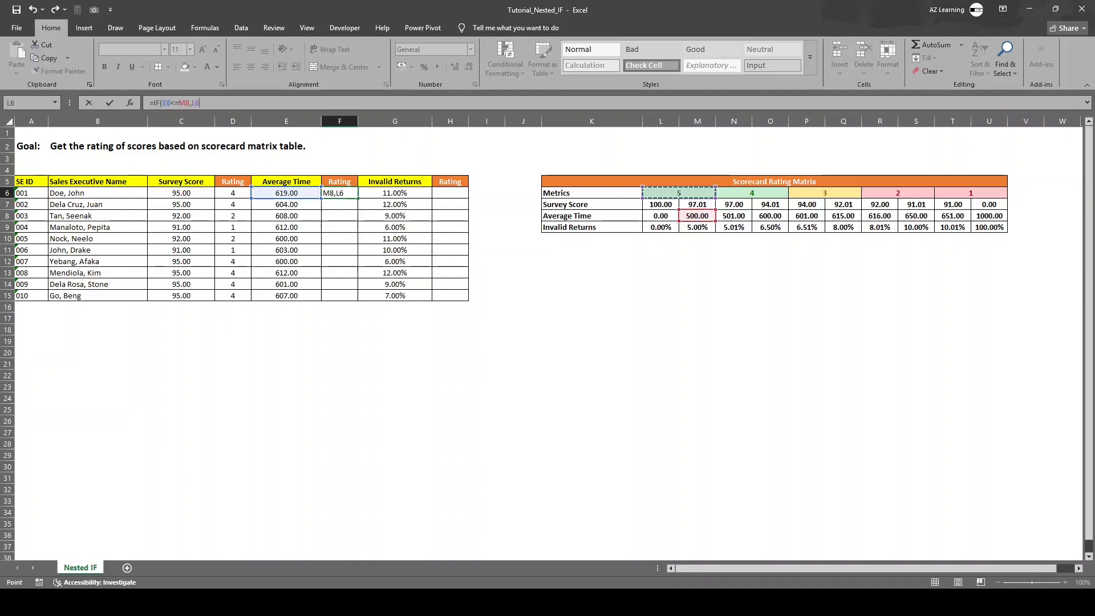
Step: Nest a second IF in the F6 formula that returns N6 when E6<=O8
type(",if")
key("Tab")
left_click(286, 194)
type("<")
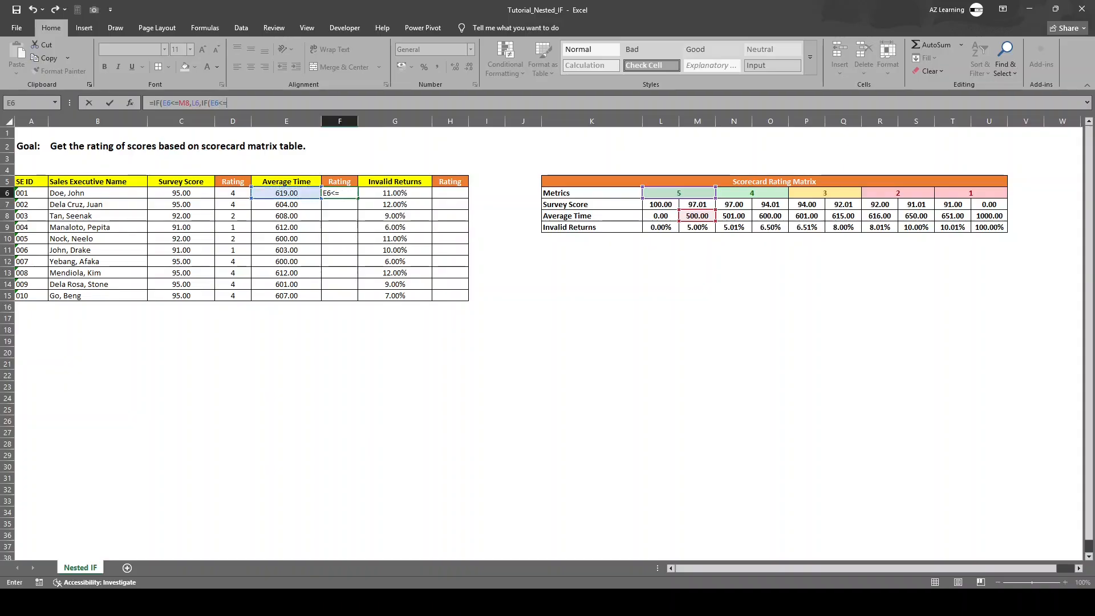
type("=")
left_click(770, 217)
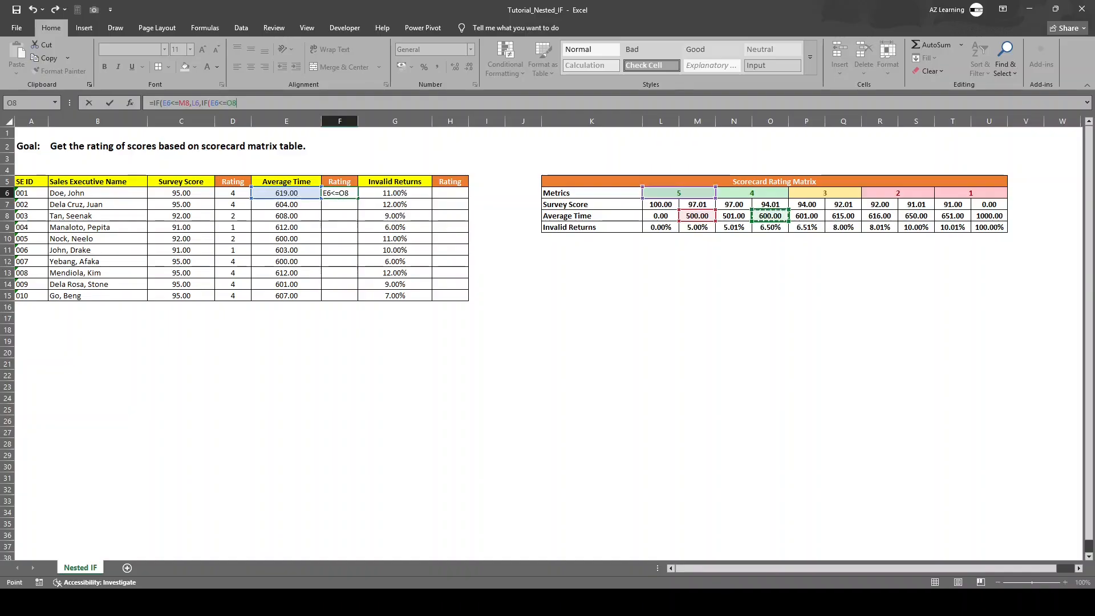
type(",")
left_click(752, 194)
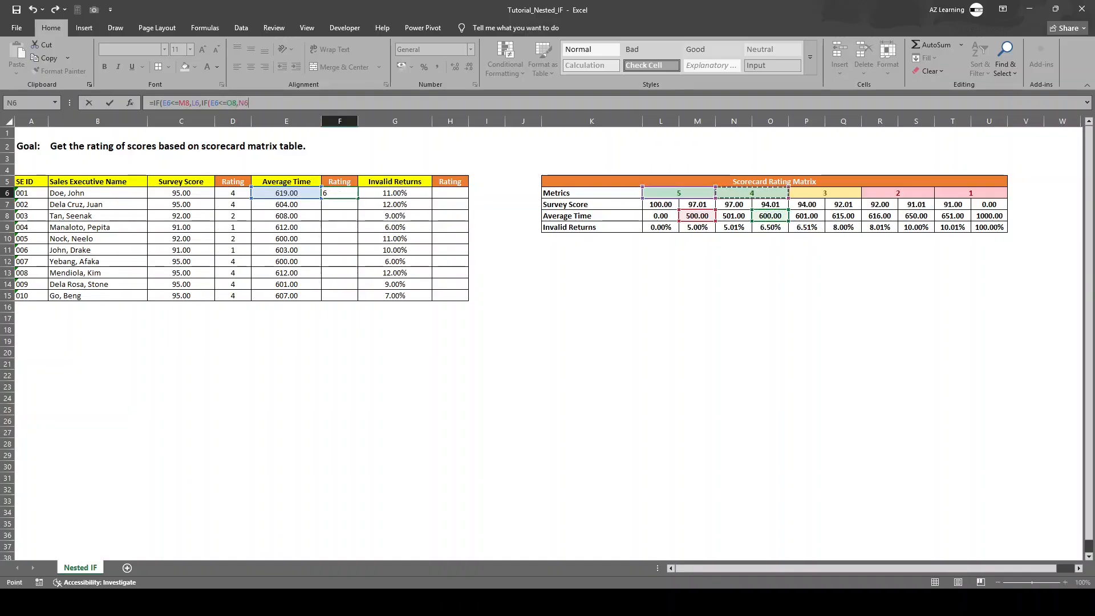
Step: Nest a third IF in the F6 formula that returns P6 when E6<=Q8
type(",IF(")
left_click(287, 193)
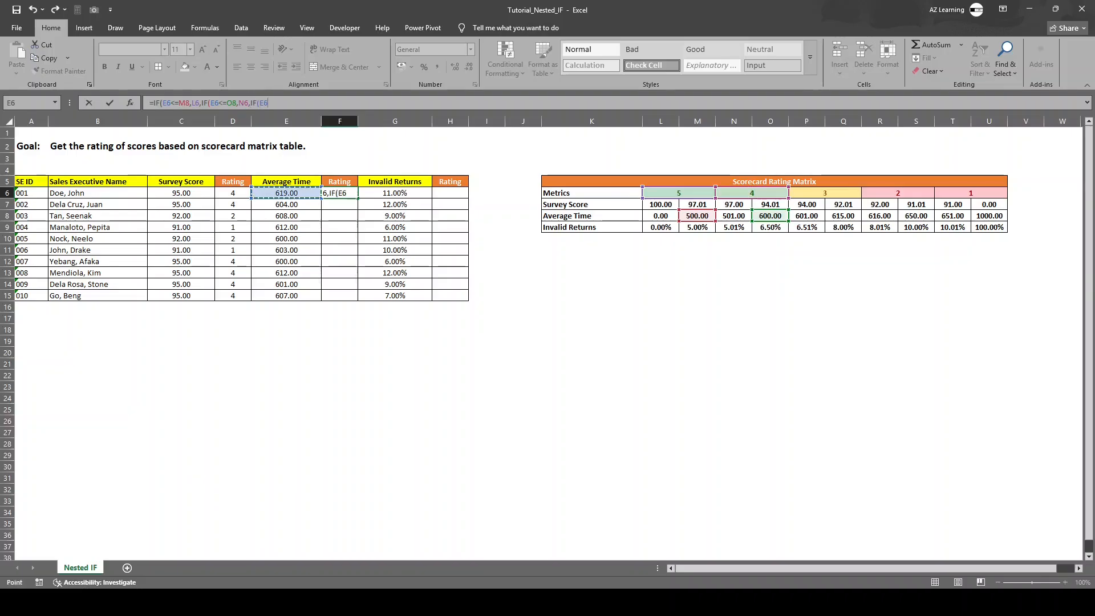
type("<=")
left_click(916, 216)
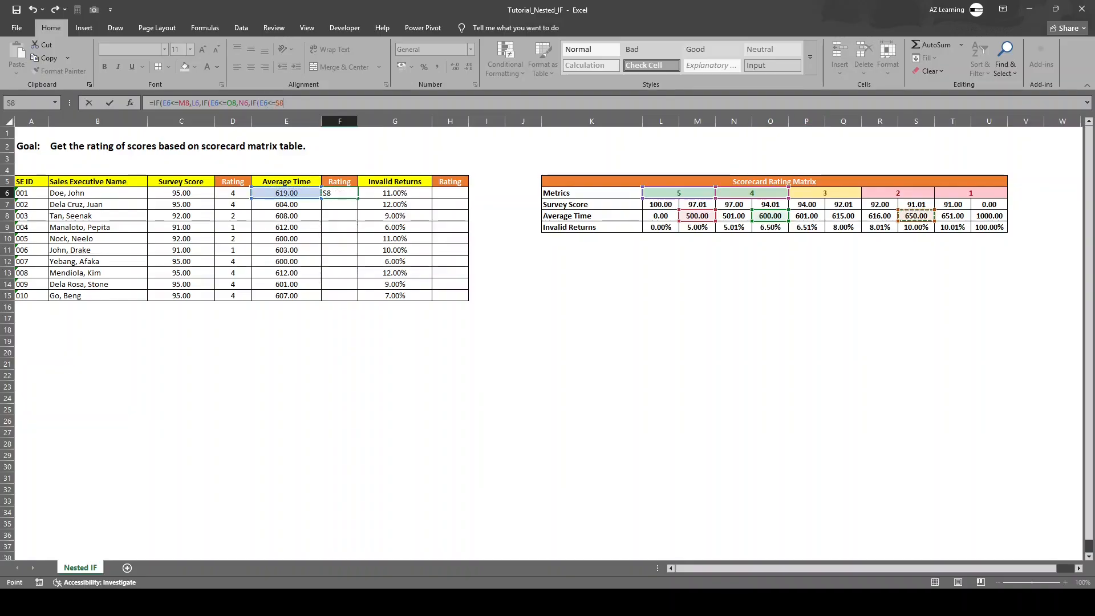
left_click(843, 216)
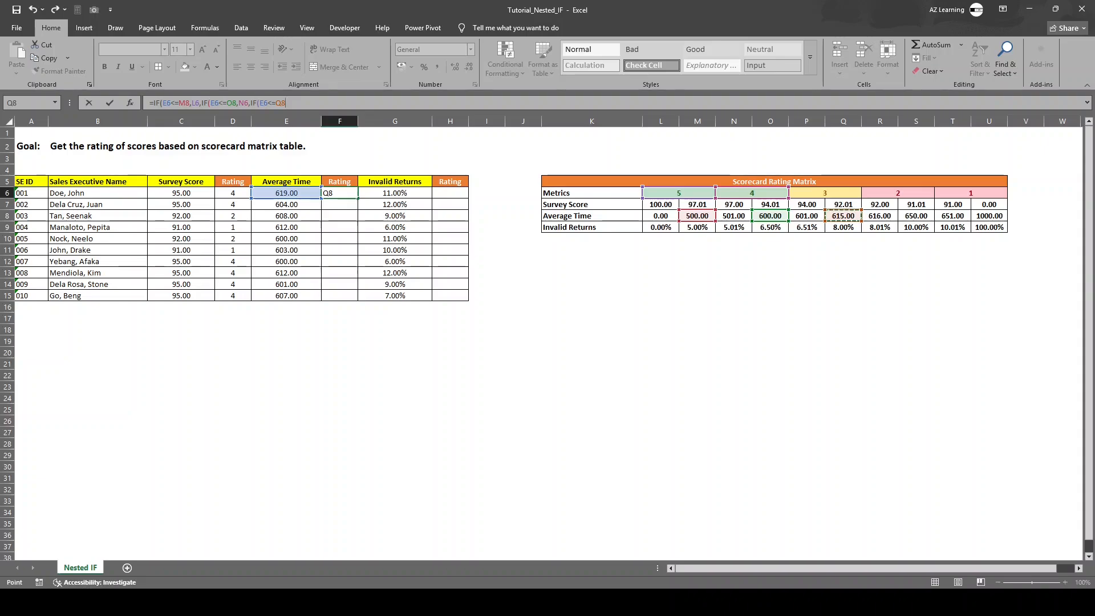
type(",")
left_click(824, 193)
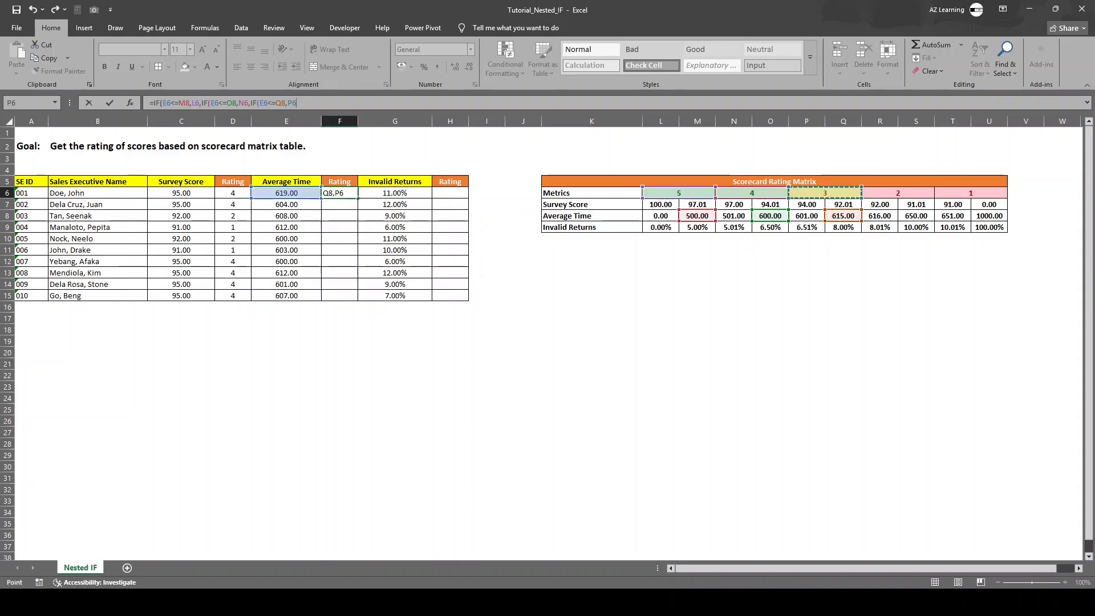
Step: Nest a fourth IF in the F6 formula that returns R6 when E6<=S8
type(",IF(")
left_click(286, 193)
type("<=")
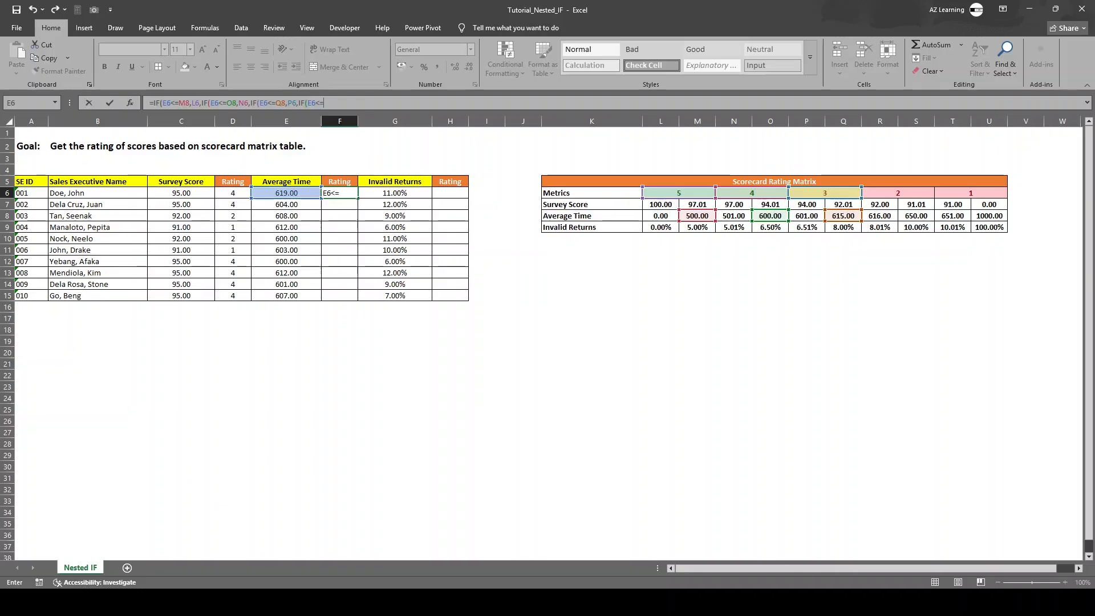
left_click(916, 215)
type(",")
left_click(898, 193)
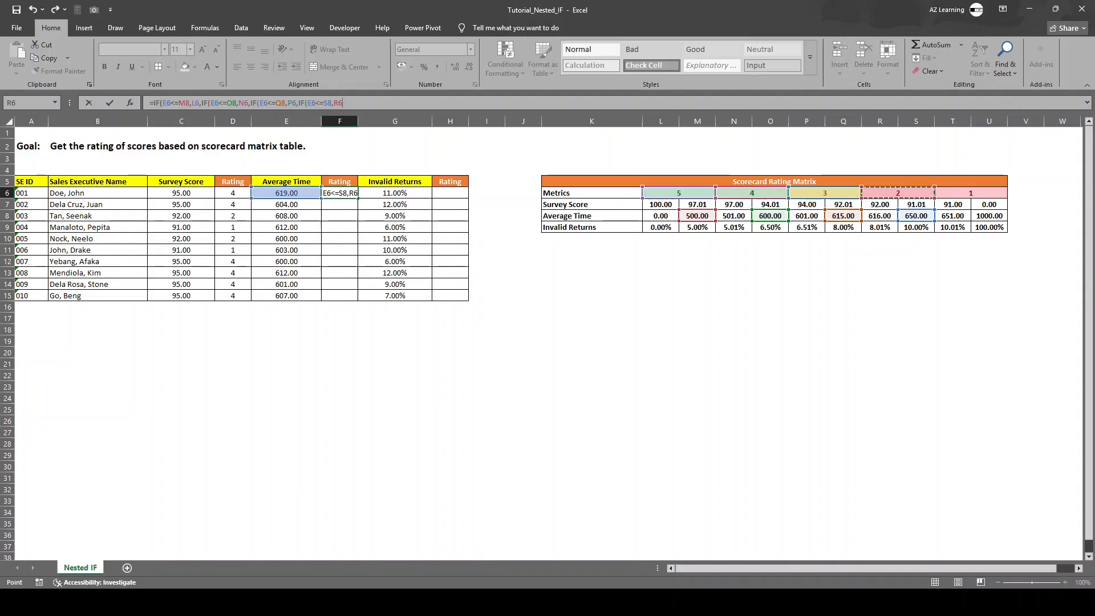
Step: Add T6 as the final value if false, close all four nested IFs and enter the F6 formula
type(",")
left_click(971, 193)
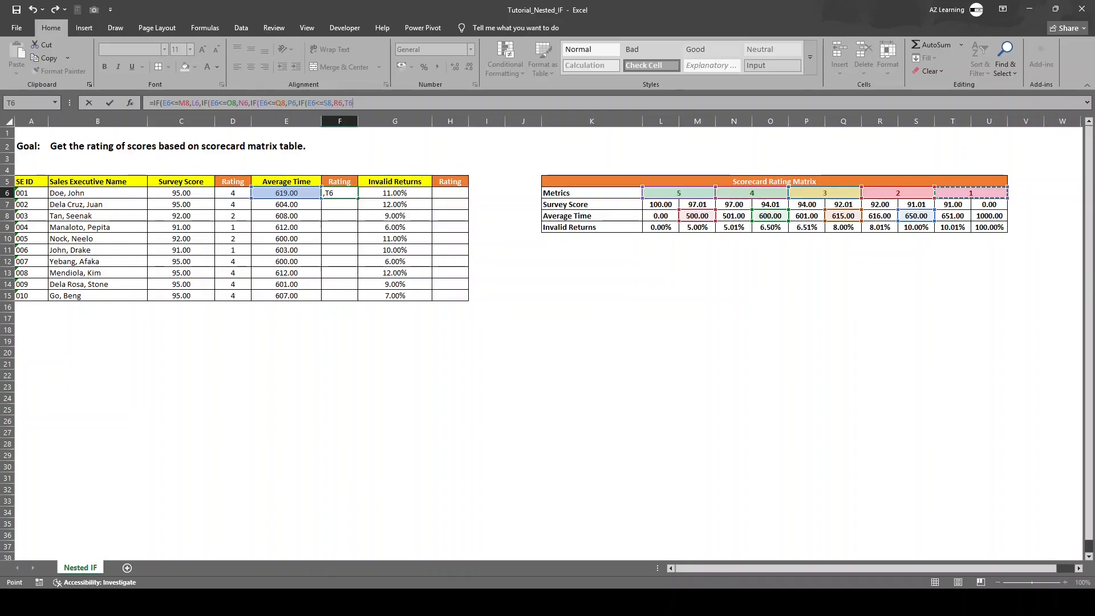
type(")))")
key("BackSpace")
key("BackSpace")
type(")")
key("BackSpace")
key("BackSpace")
type("))))")
key("BackSpace")
key("BackSpace")
key("BackSpace")
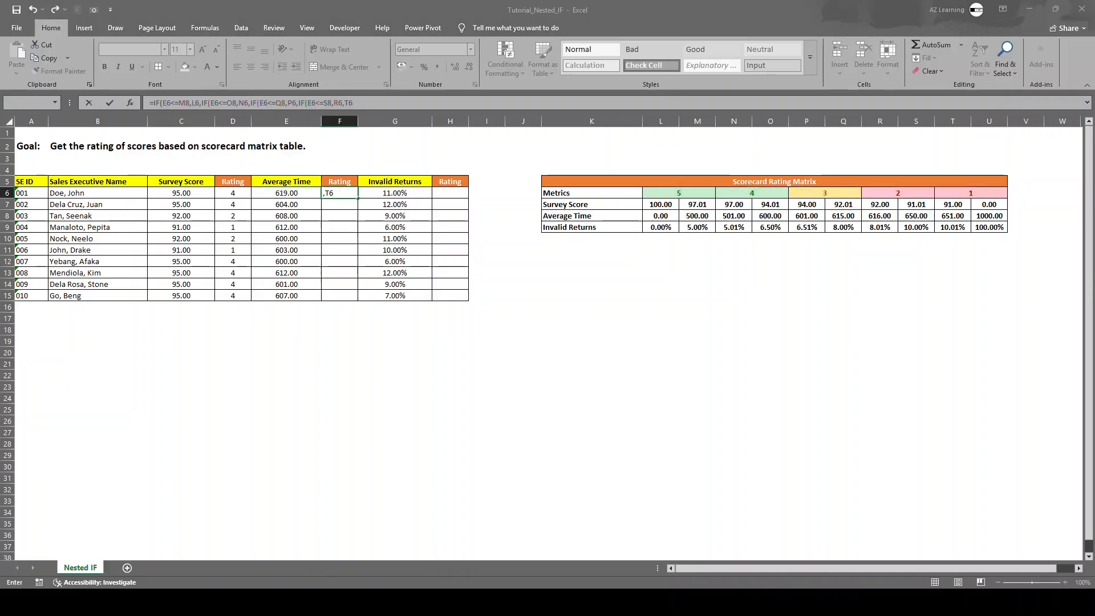
key("Return")
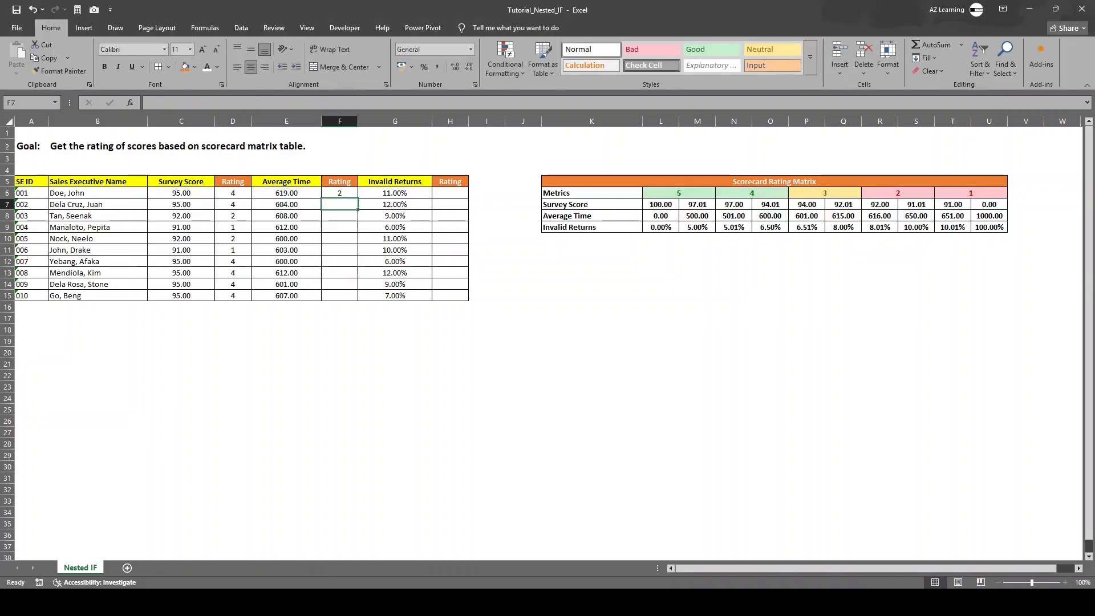
Step: Make the rating 5 and 4 references in the F6 formula absolute: $M$8, $L$6, $O$8 and $N$6
left_click(339, 193)
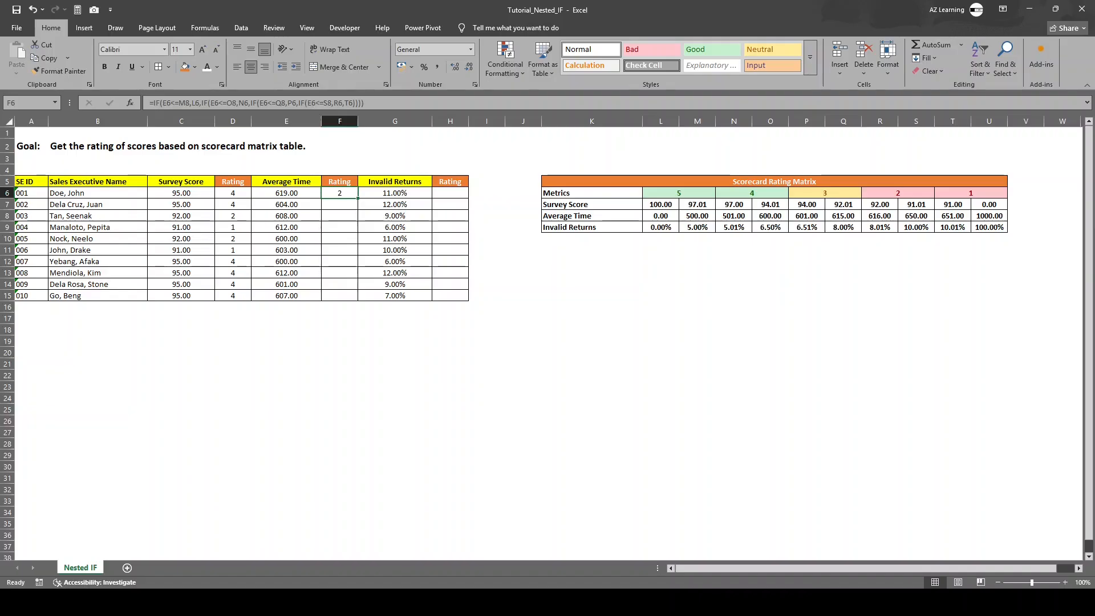
left_click(287, 193)
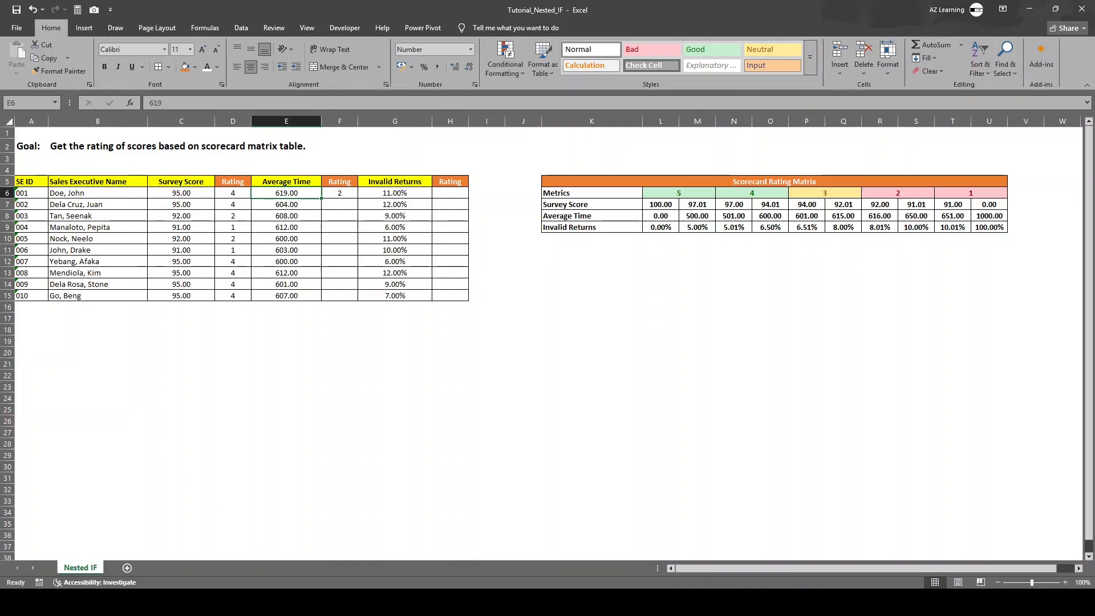
left_click(339, 193)
left_click(186, 102)
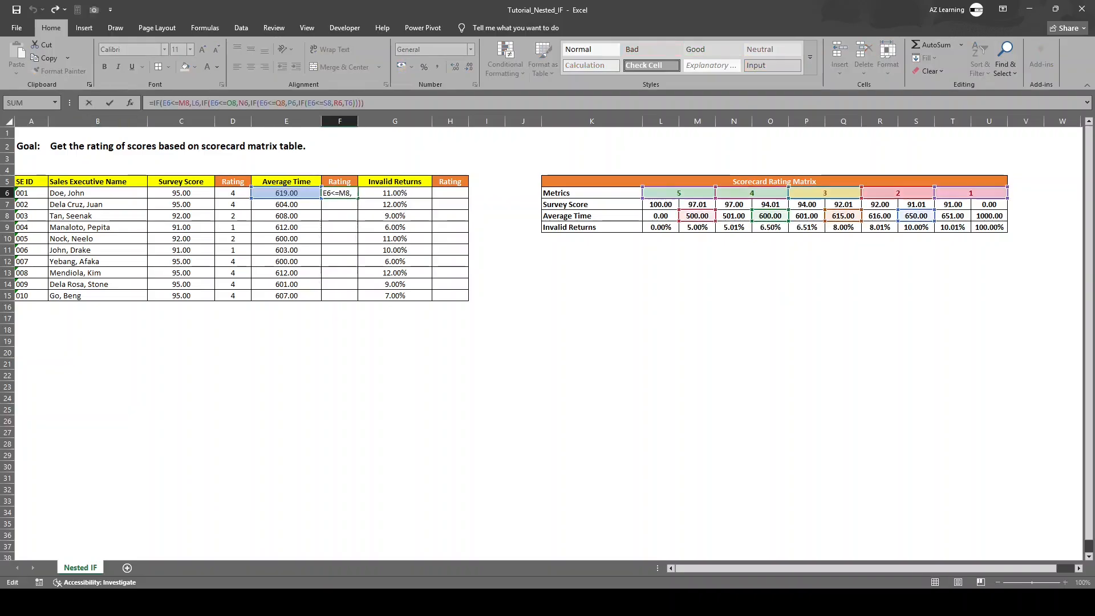
key("F4")
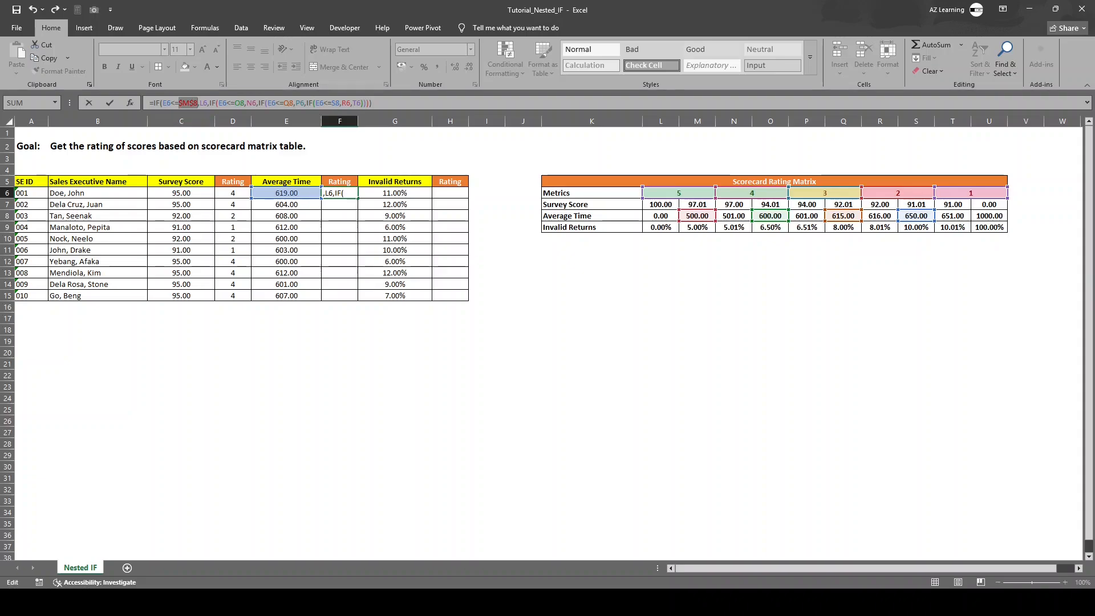
left_click(207, 103)
key("F4")
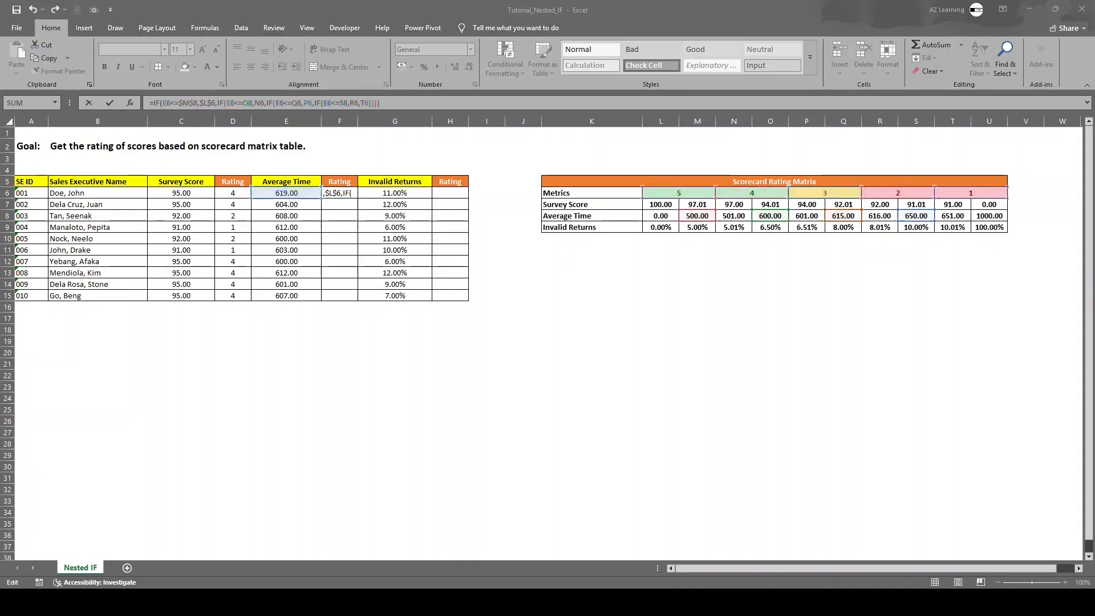
left_click(247, 103)
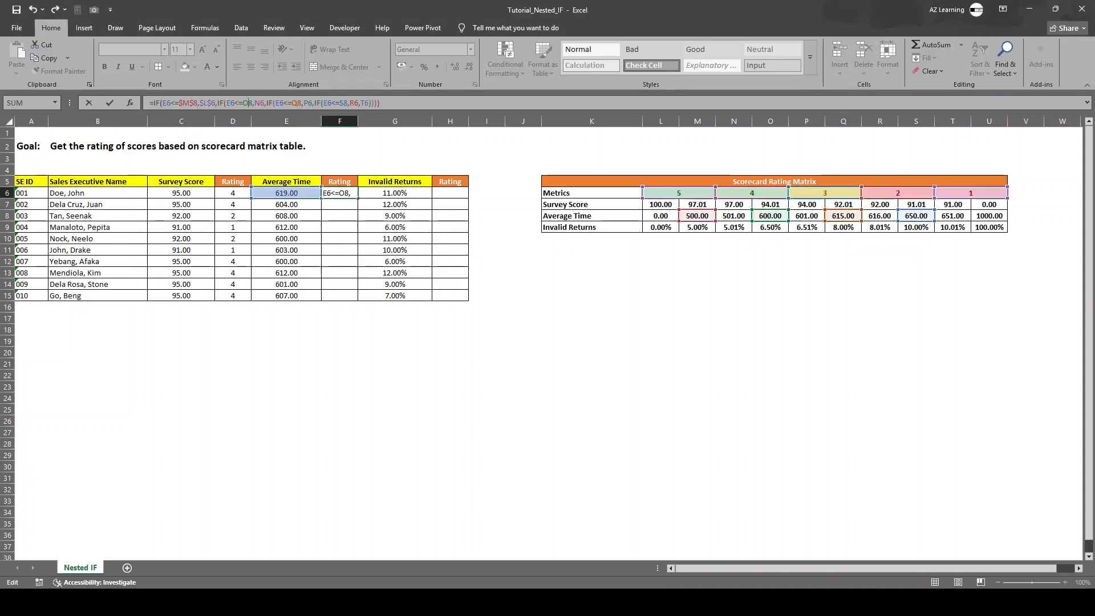
key("F4")
left_click(267, 103)
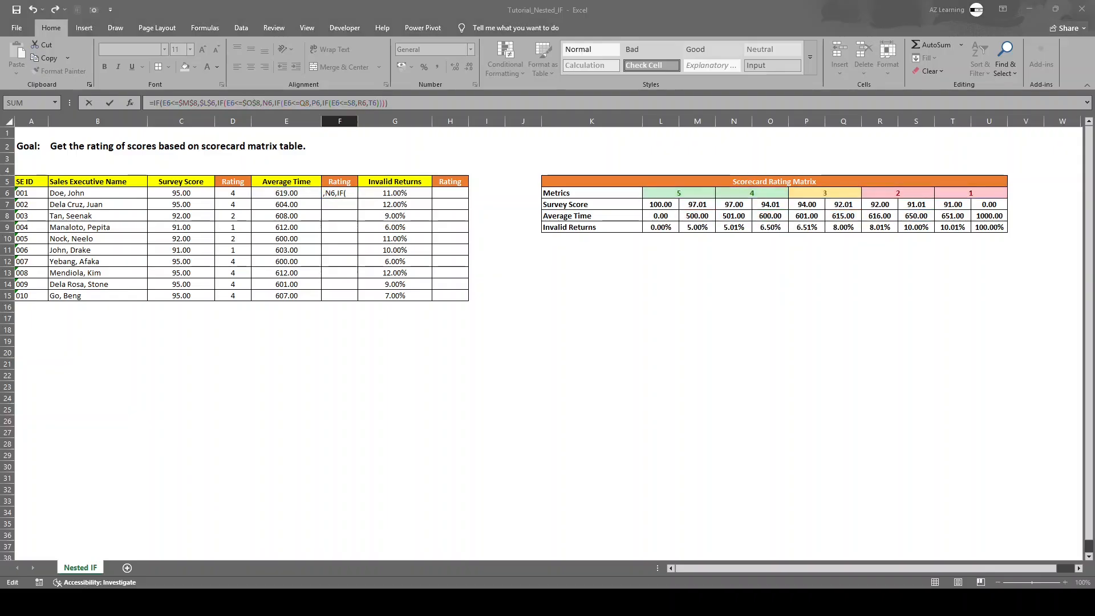
key("F4")
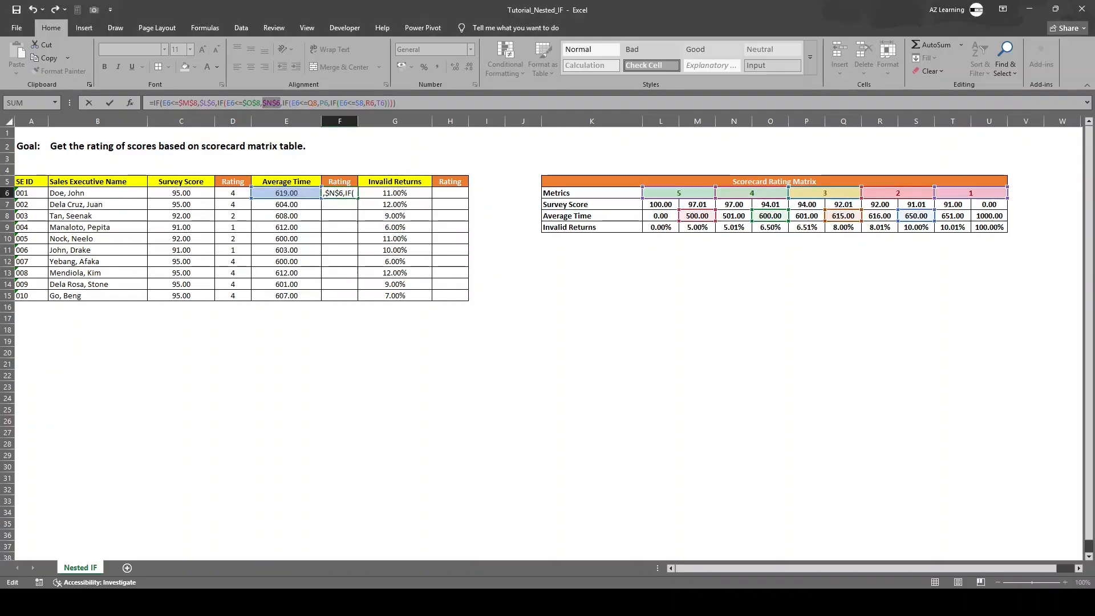
Step: Make the remaining matrix references in F6 absolute ($Q$8, $P$6, $S$8, $R$6, $T$6) and enter the formula
left_click(312, 102)
key("F4")
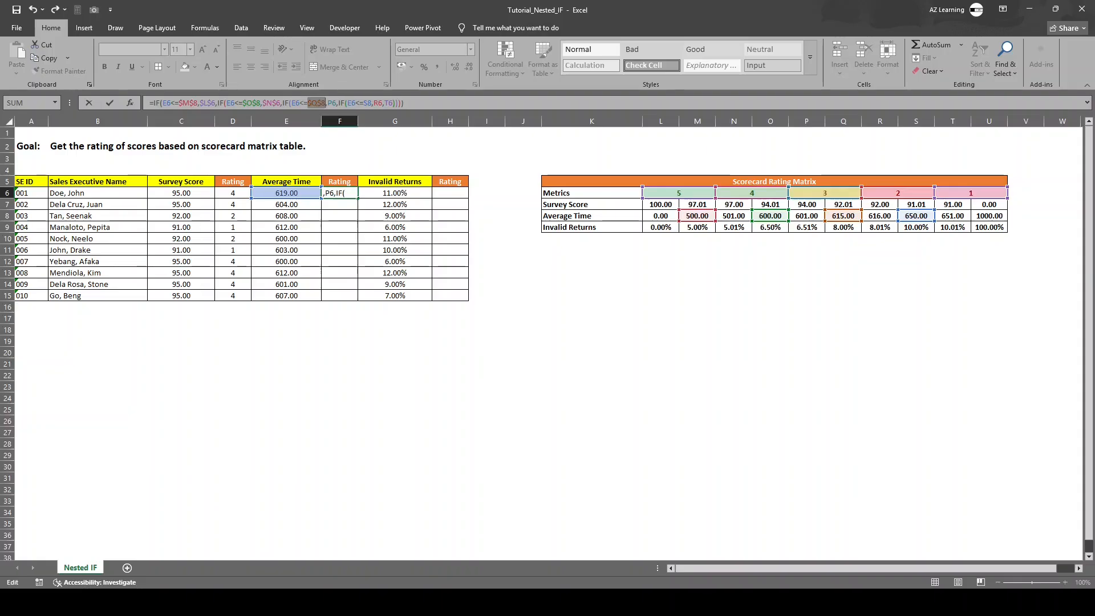
left_click(331, 102)
key("F4")
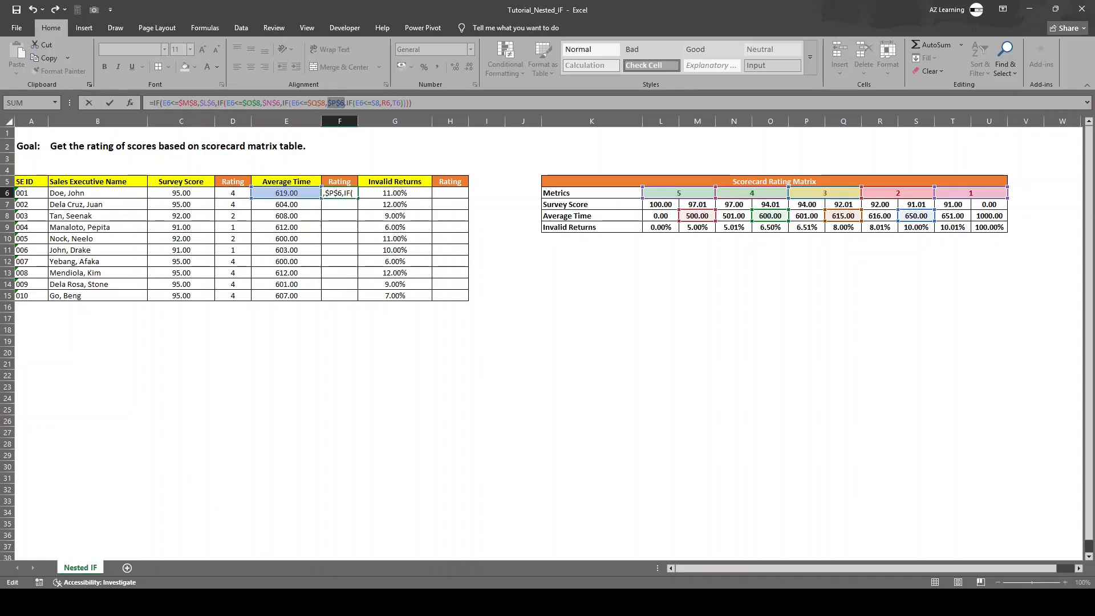
left_click(375, 103)
key("F4")
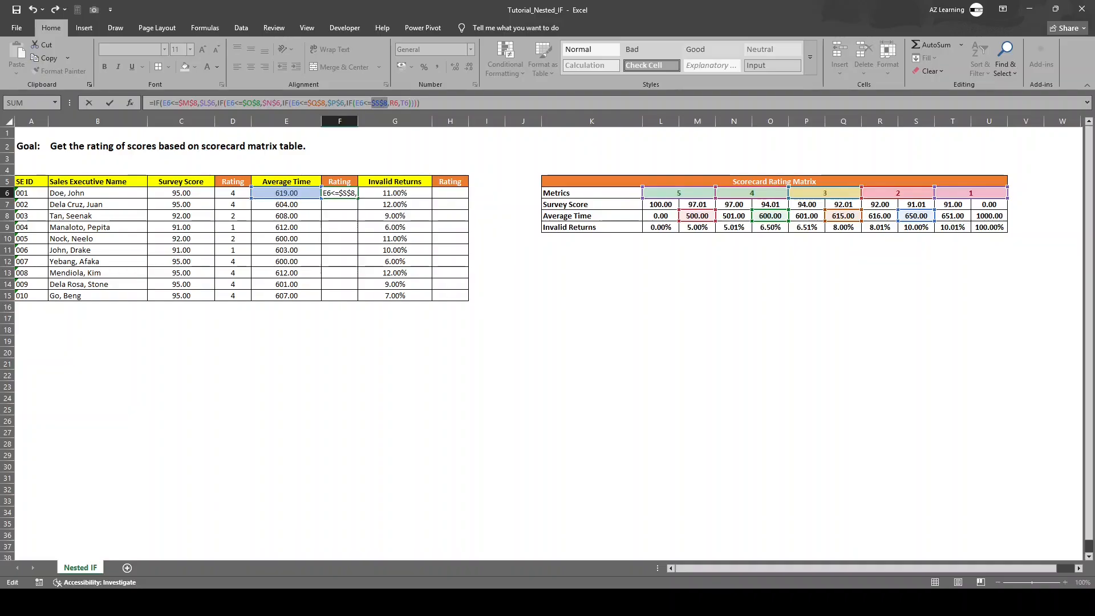
left_click(394, 102)
key("F4")
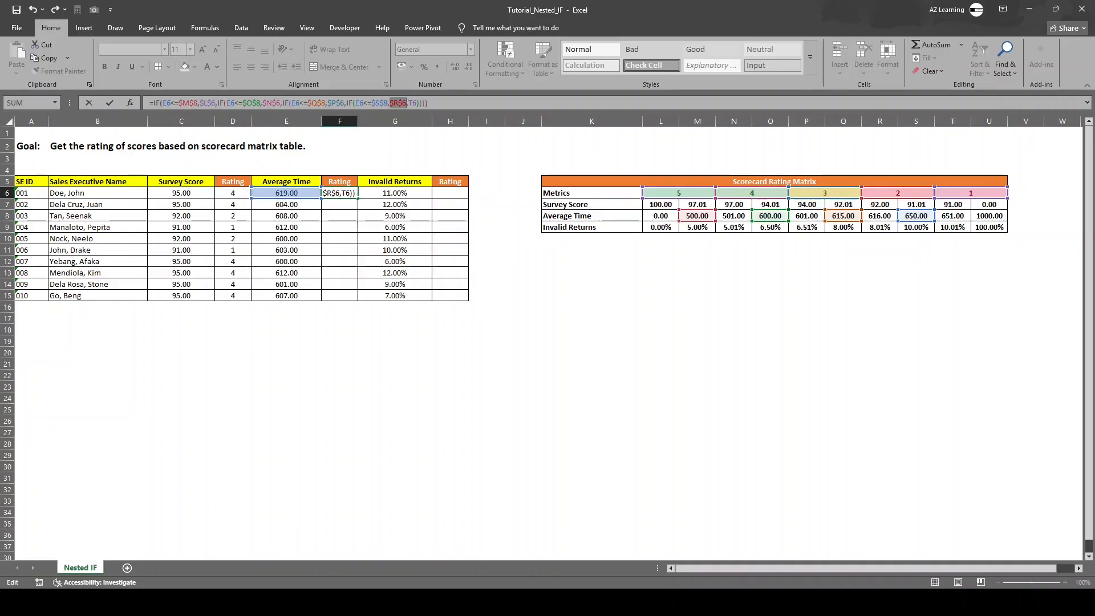
left_click(412, 103)
key("F4")
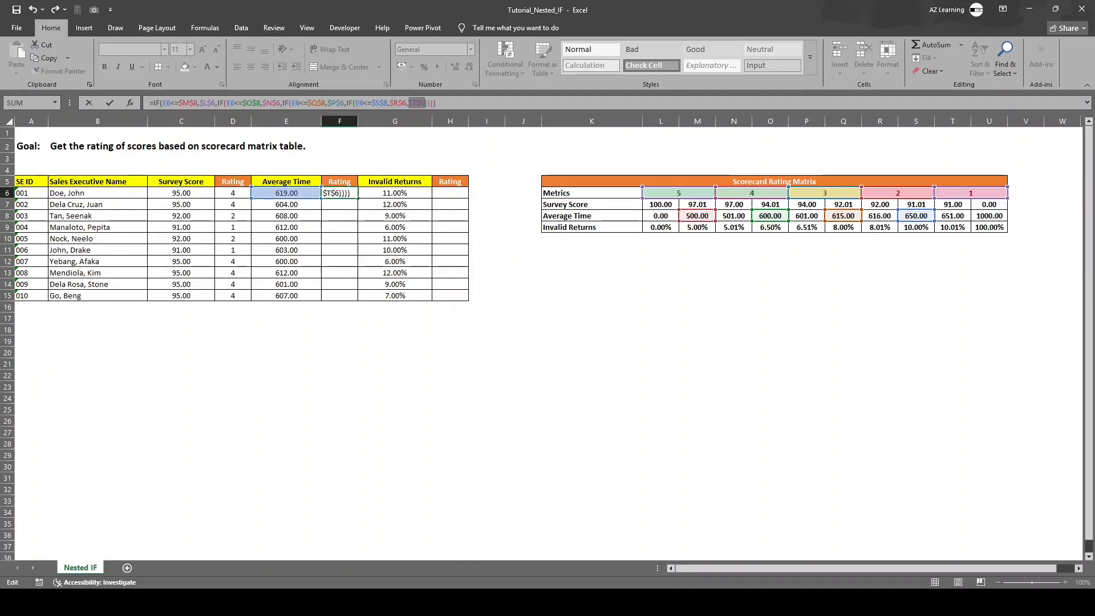
key("Return")
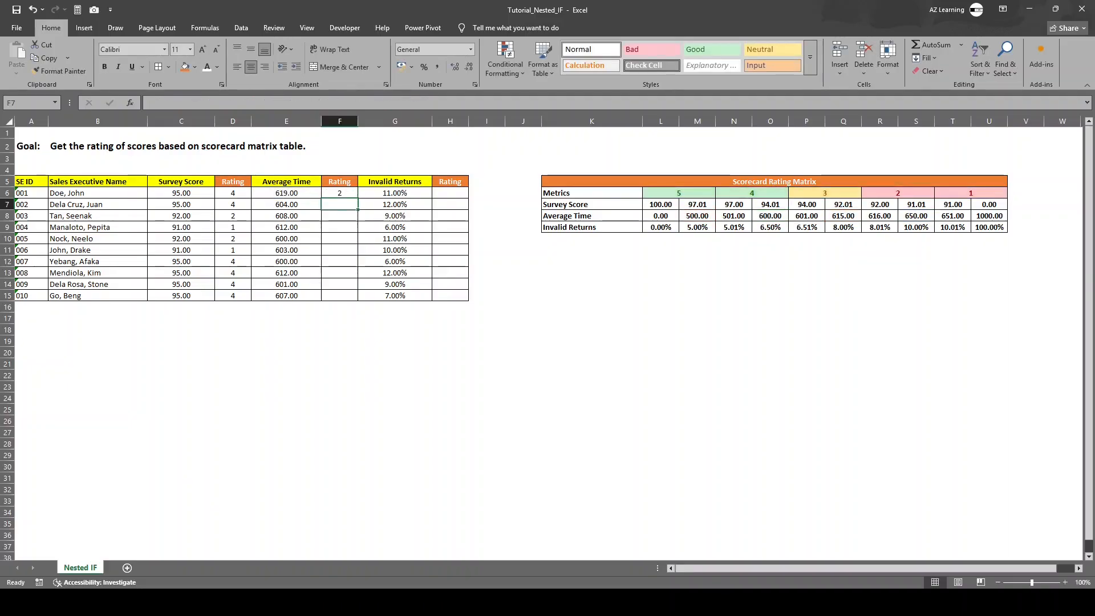
Step: Fill the F6 formula down the Average Time Rating column to F15 and check F10 against the time in E10
key("Up")
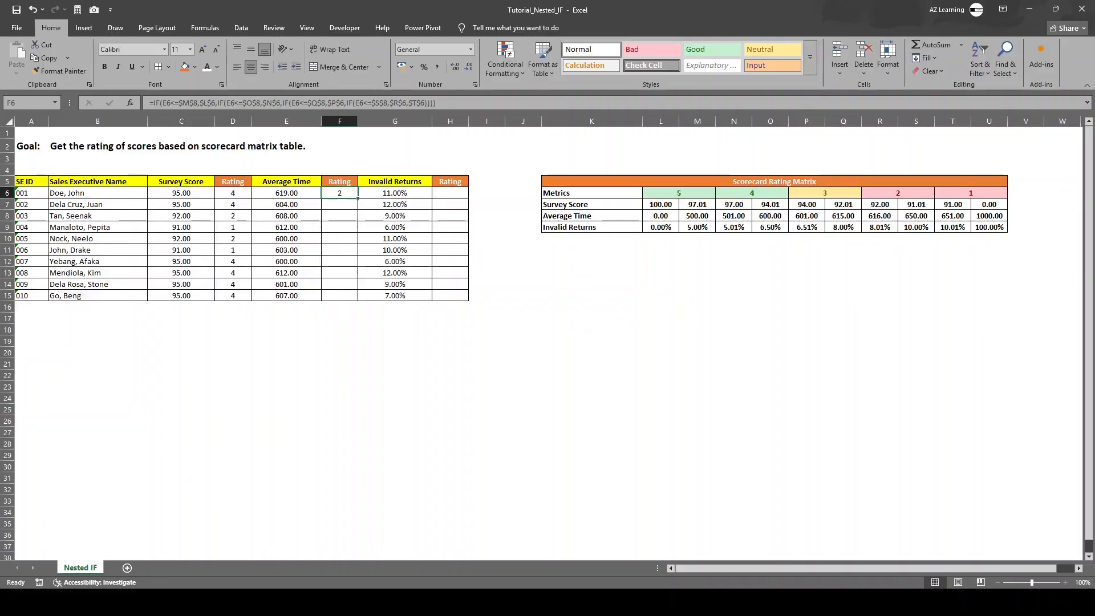
key("Left")
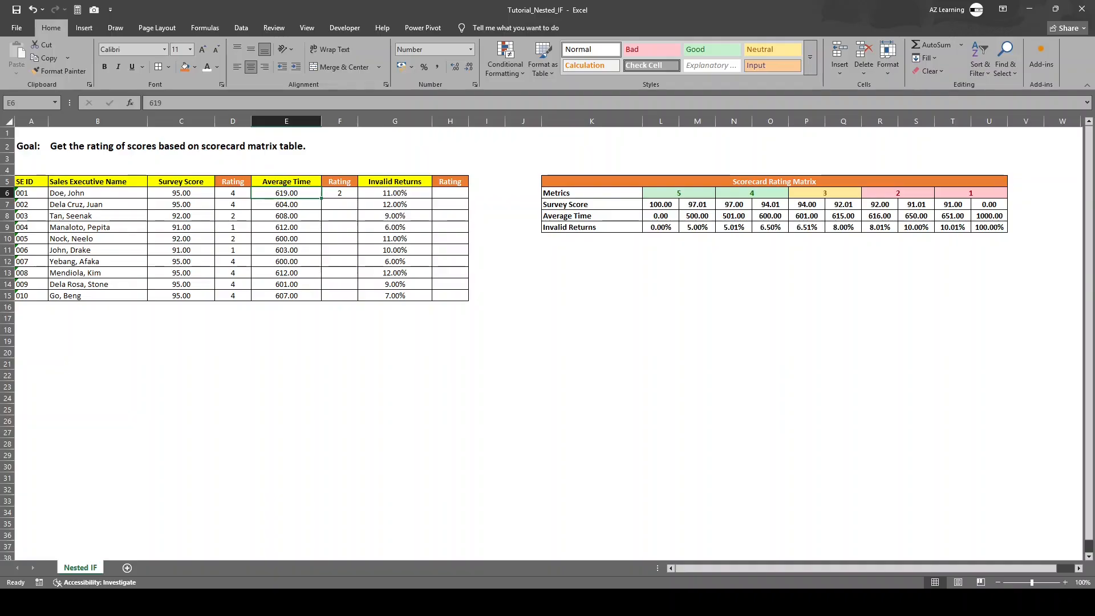
left_click(339, 193)
double_click(358, 198)
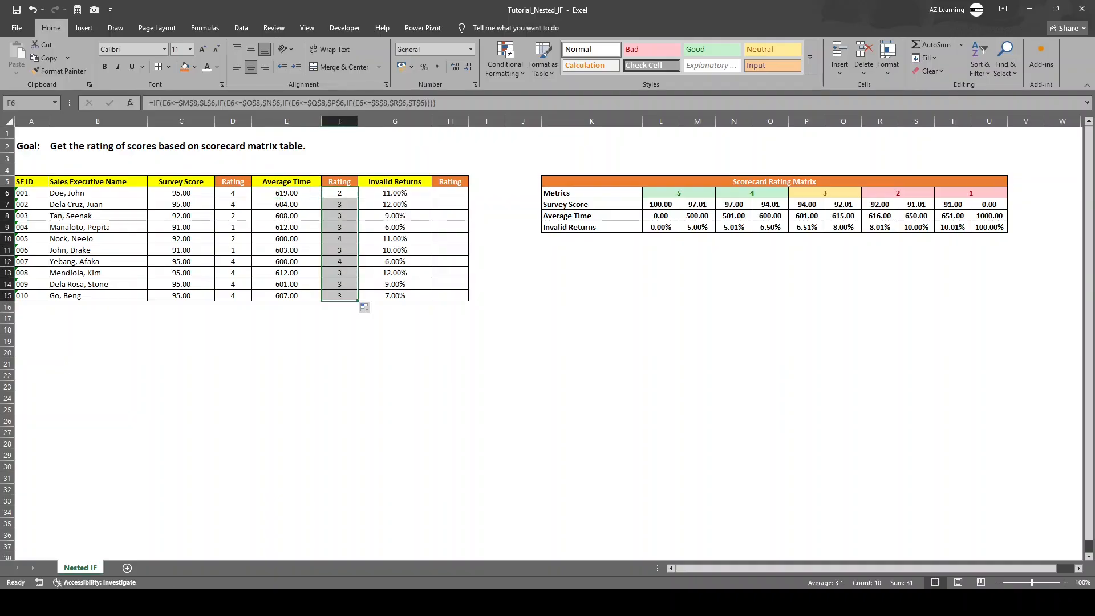
left_click(287, 238)
left_click(339, 239)
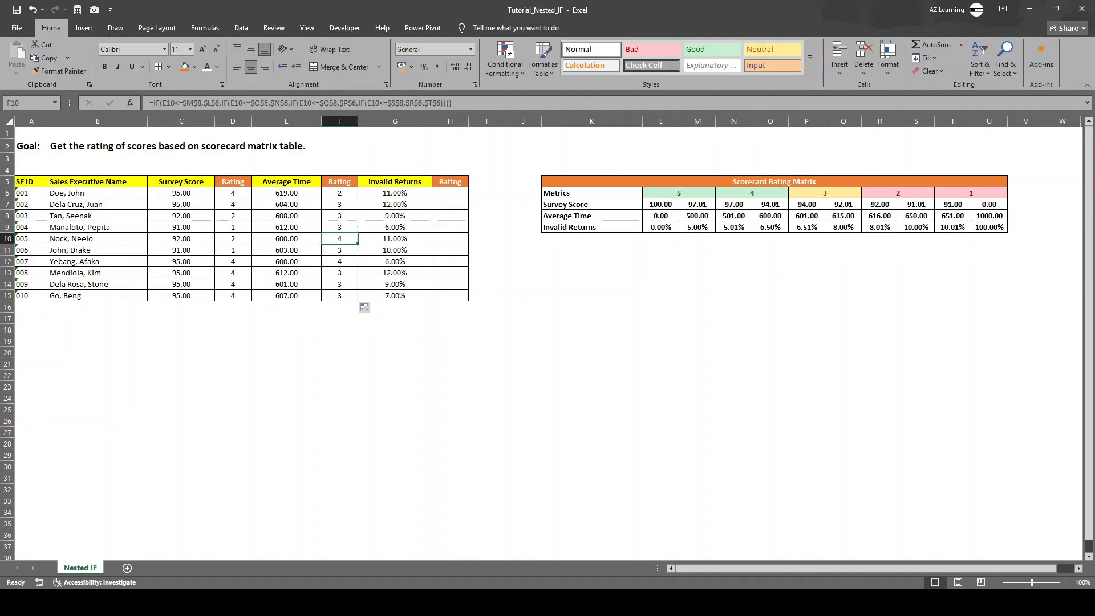
left_click(286, 238)
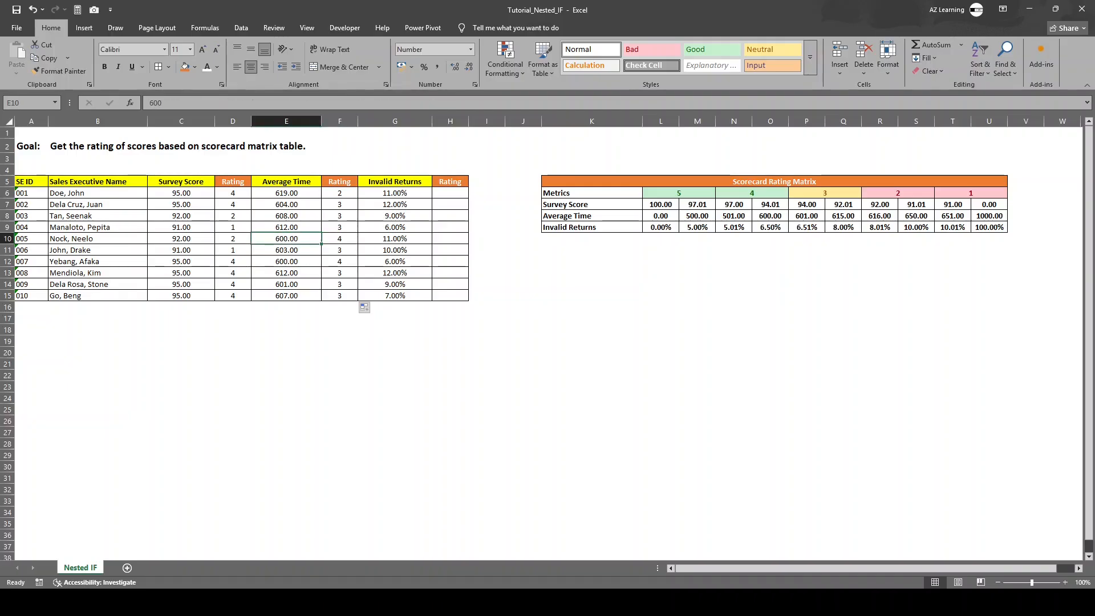